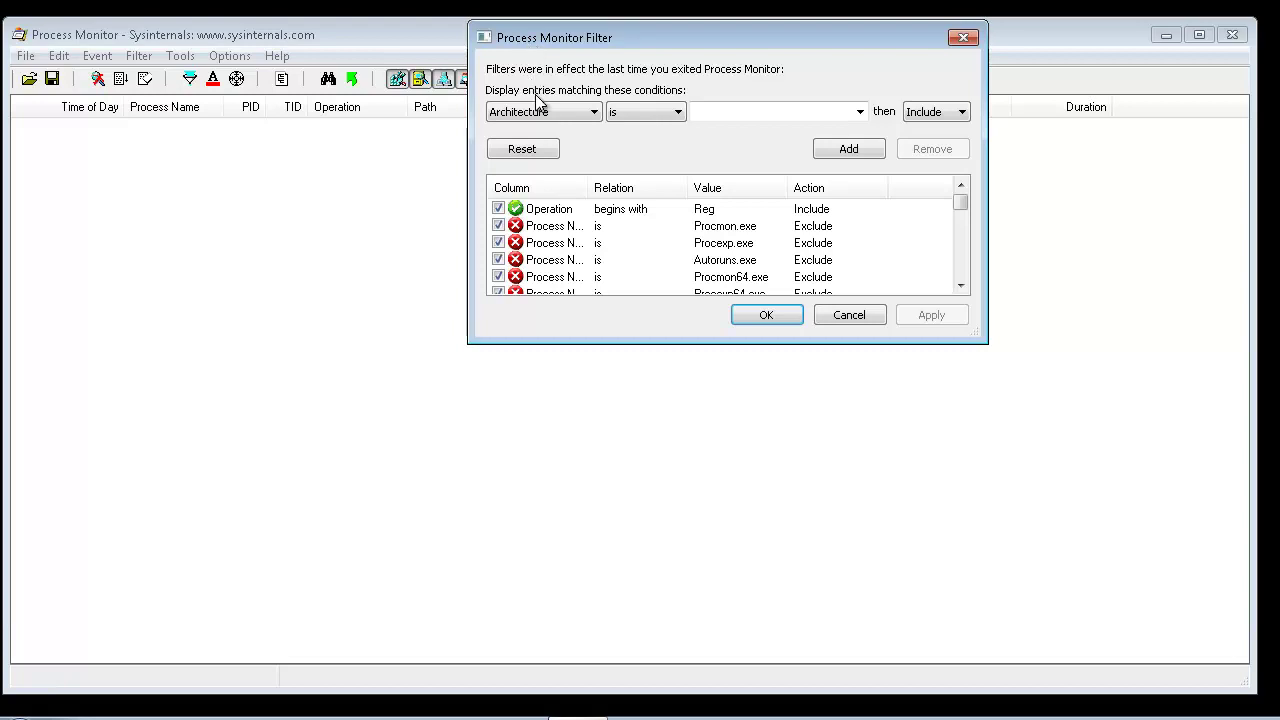
# Reset the saved filter conditions to the defaults
pyautogui.click(522, 150)
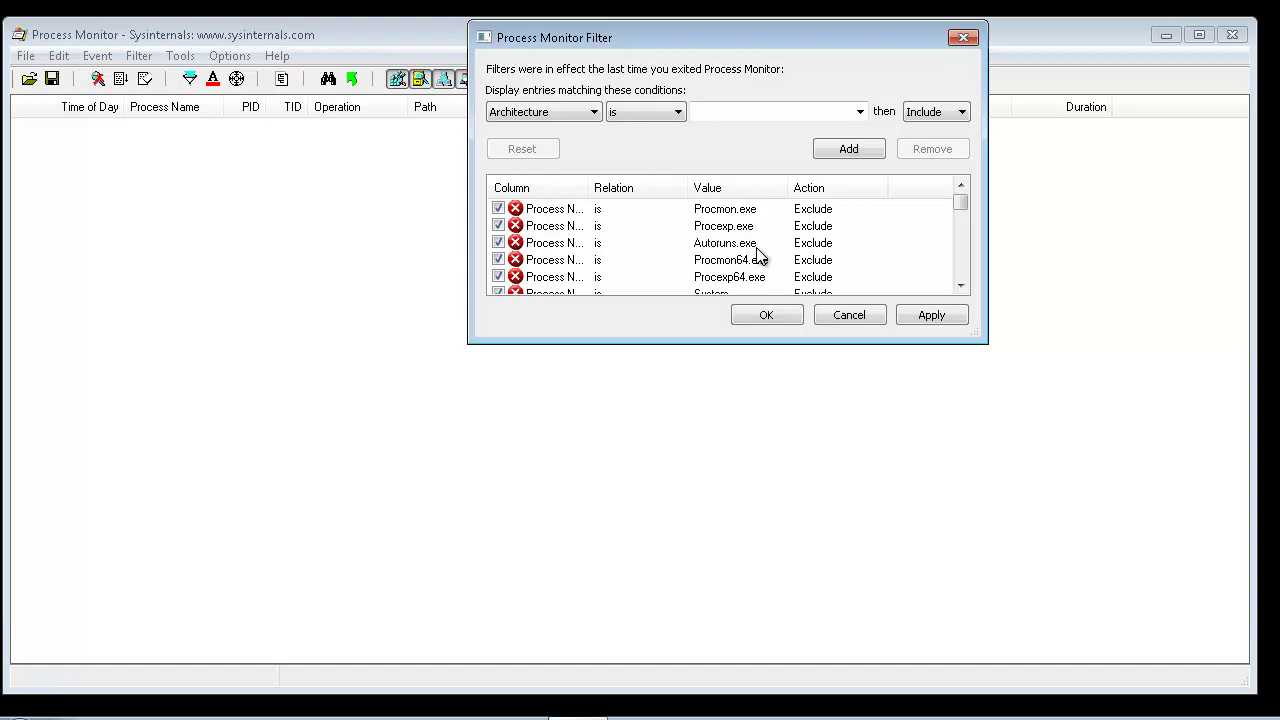
# Examine the full list of default exclusion conditions in the filter
pyautogui.click(961, 286)
pyautogui.click(961, 286)
pyautogui.click(961, 286)
pyautogui.click(961, 286)
pyautogui.click(961, 286)
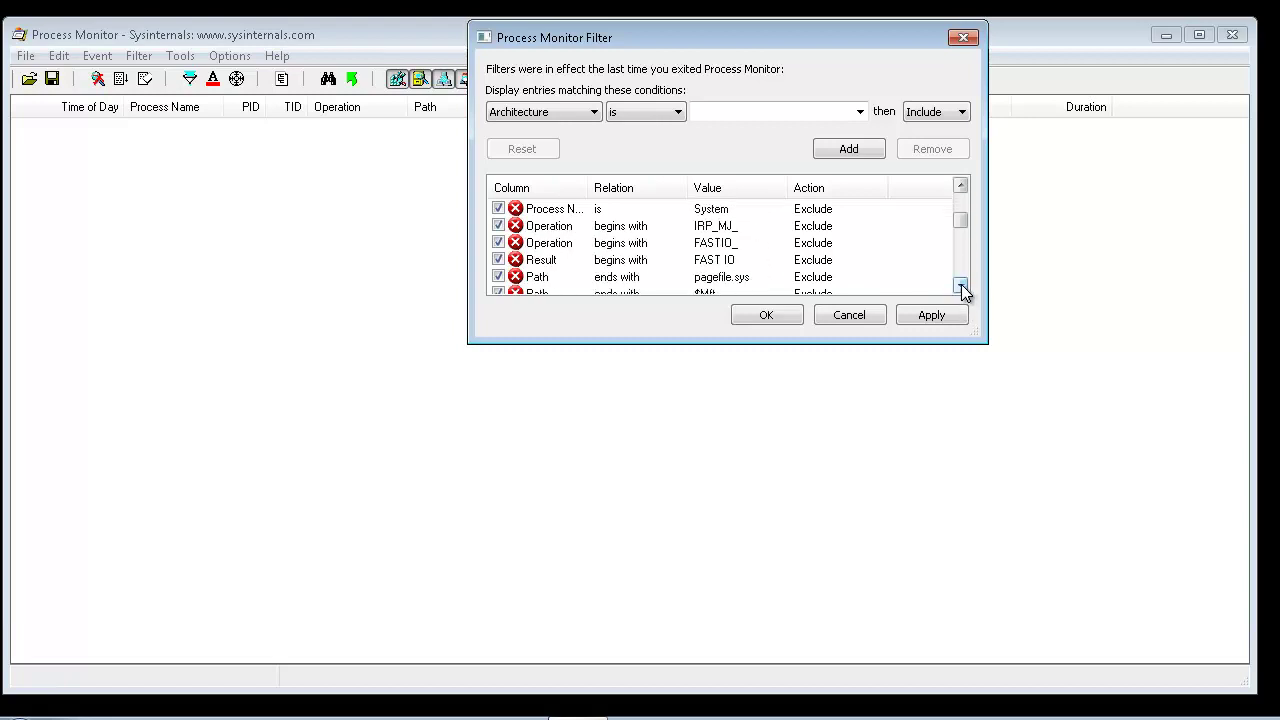
pyautogui.click(961, 286)
pyautogui.click(961, 286)
pyautogui.click(961, 286)
pyautogui.click(961, 286)
pyautogui.click(961, 286)
pyautogui.click(961, 286)
pyautogui.click(961, 286)
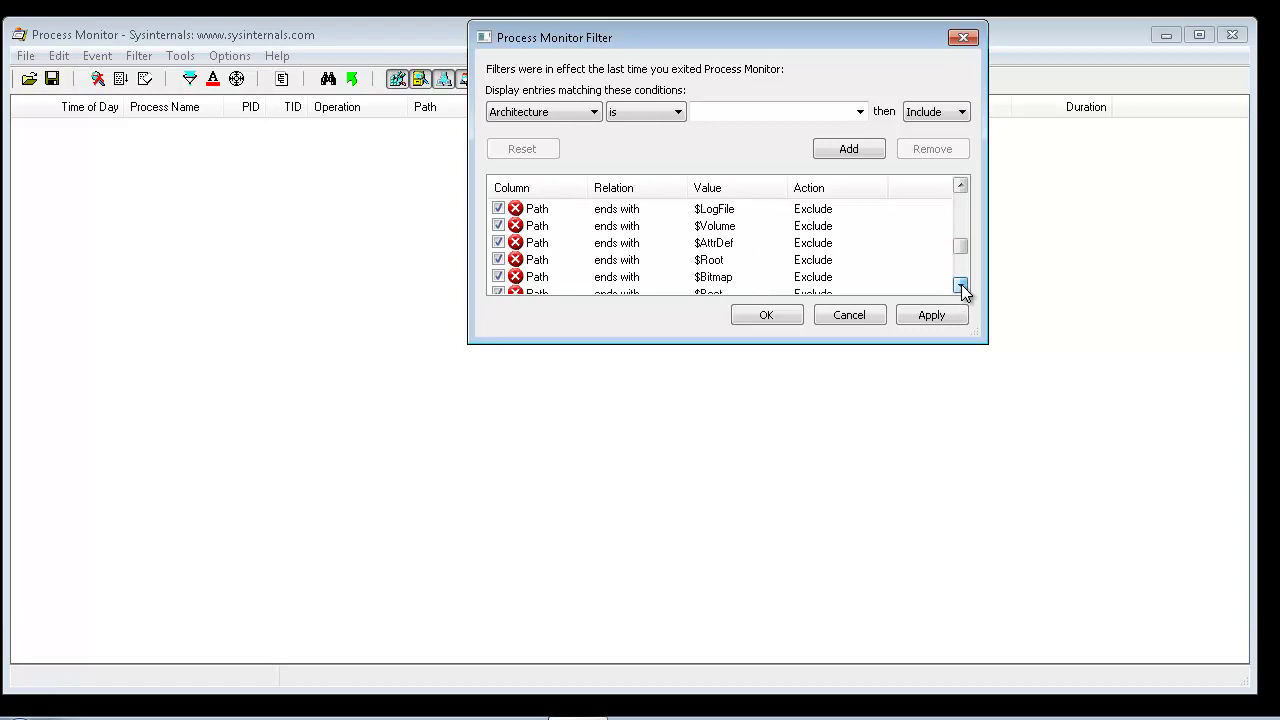
pyautogui.click(961, 286)
pyautogui.click(961, 286)
pyautogui.click(961, 286)
pyautogui.click(961, 286)
pyautogui.click(961, 286)
pyautogui.click(961, 286)
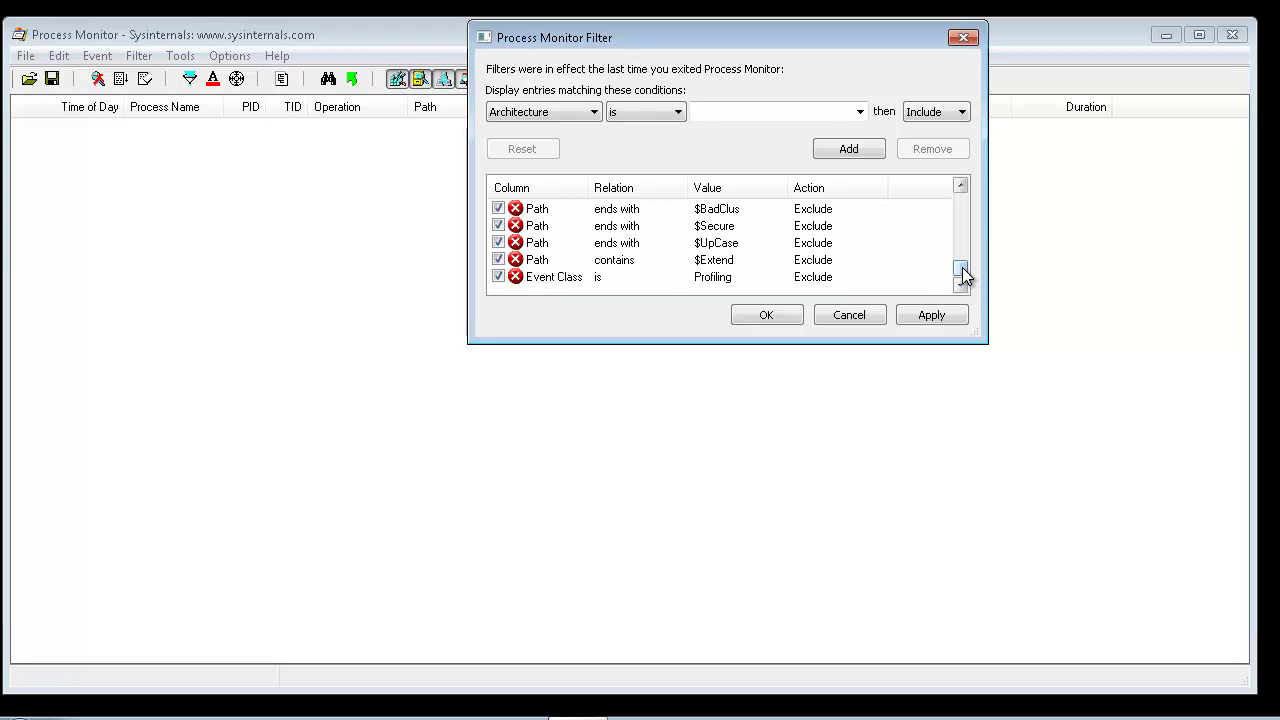
pyautogui.moveTo(963, 275); pyautogui.dragTo(963, 212)
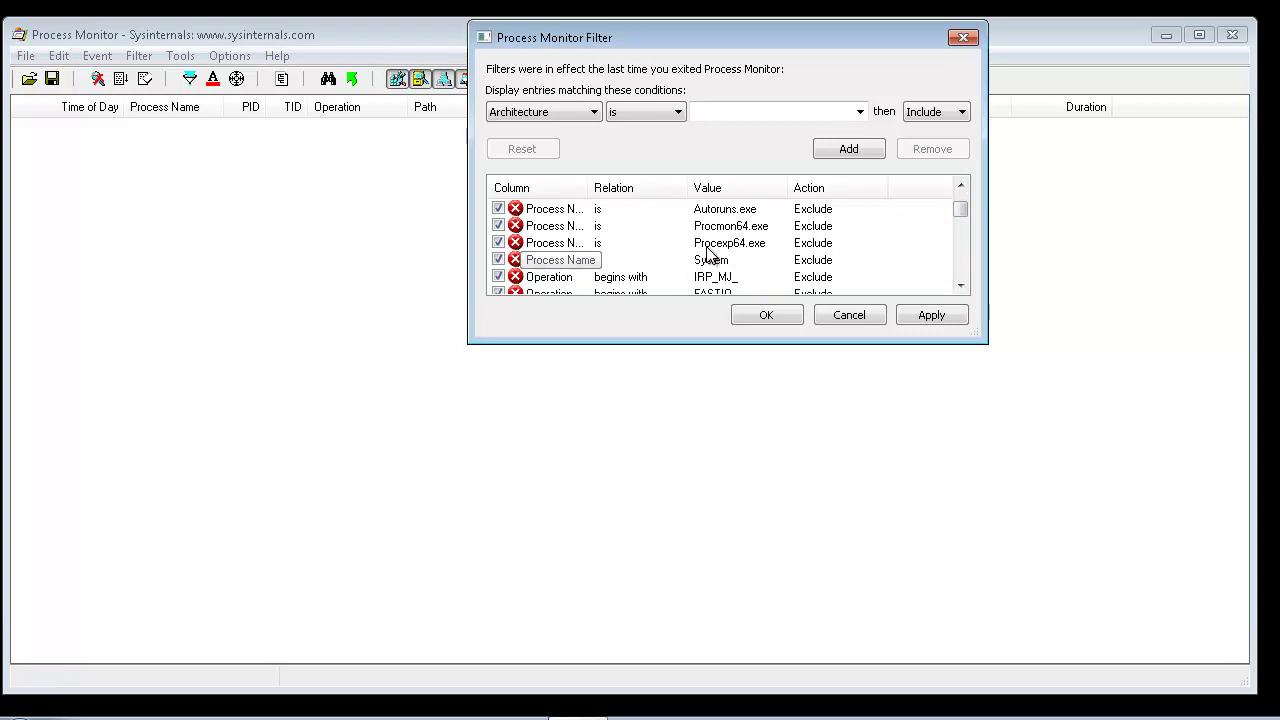
# Accept the default filter and turn off autoscroll for the incoming event list
pyautogui.click(767, 315)
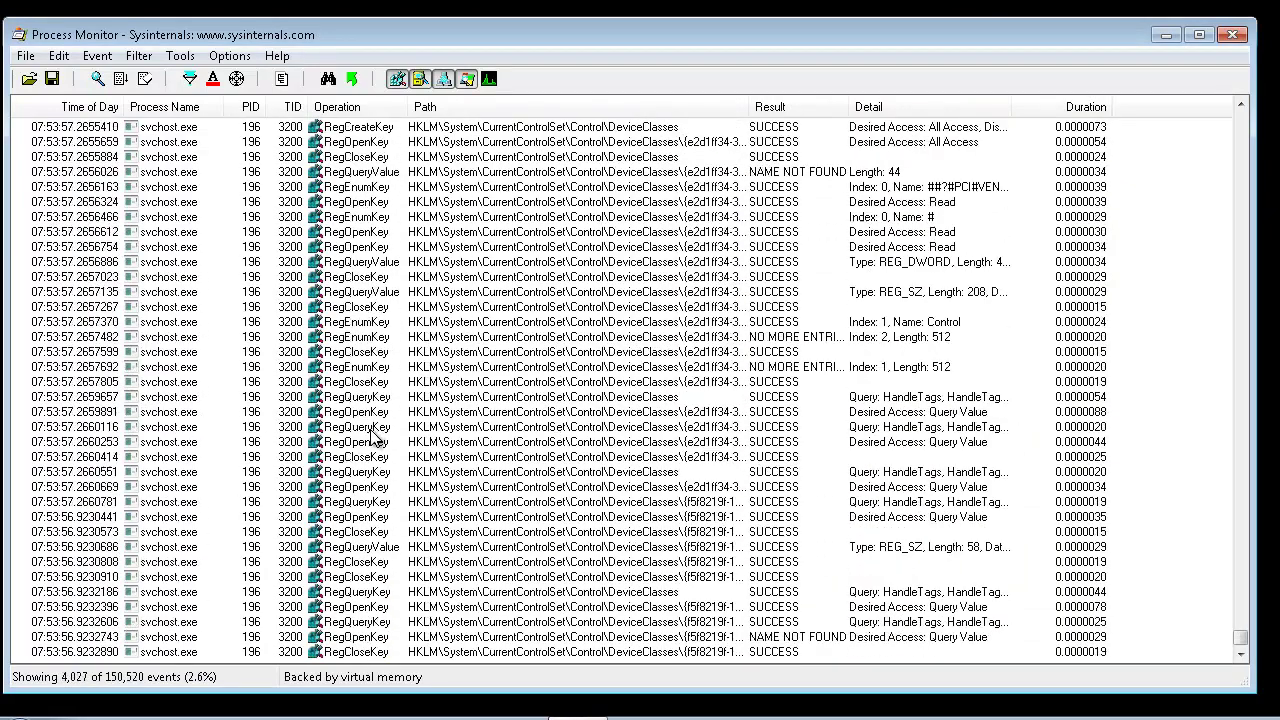
pyautogui.click(122, 84)
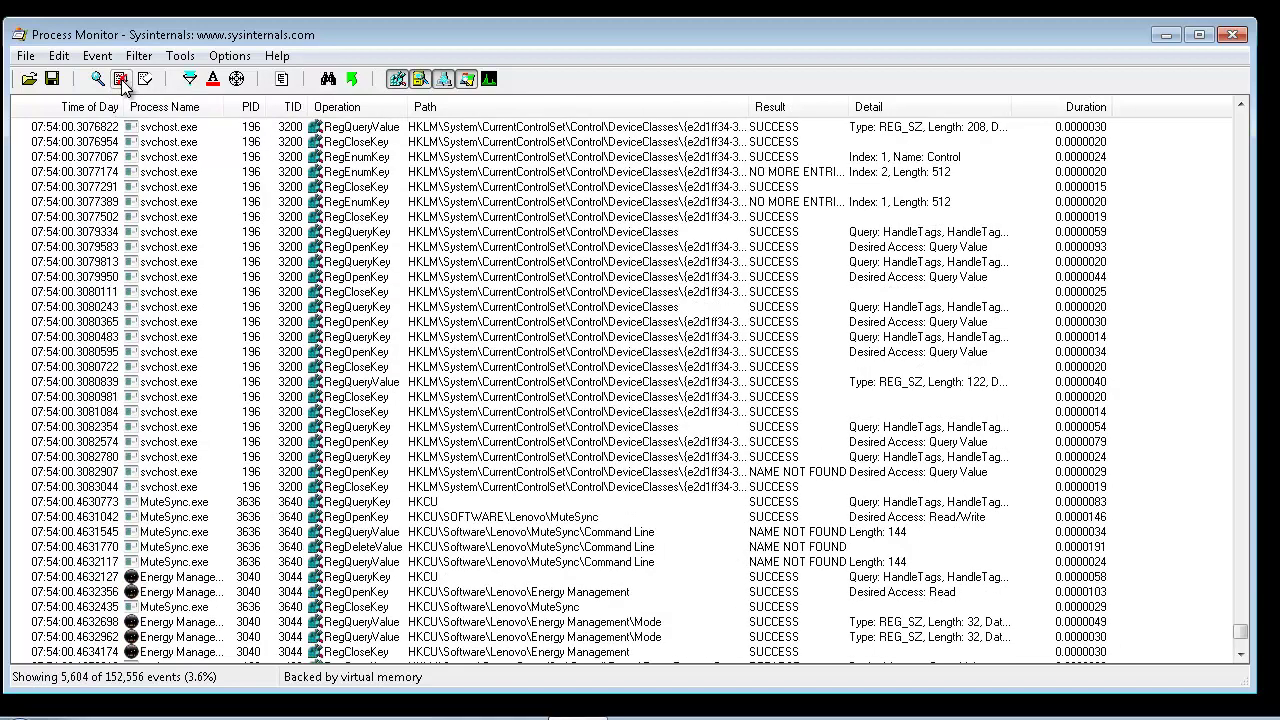
pyautogui.scroll(10, 560, 215)
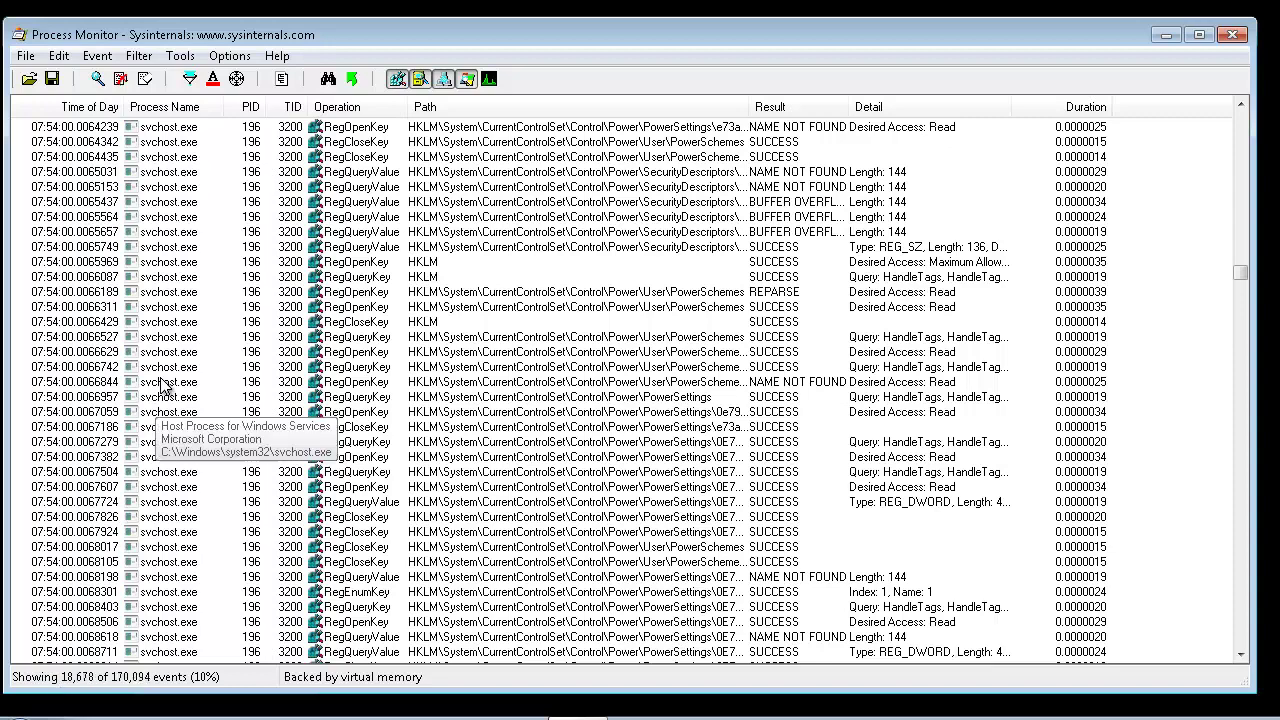
# Stop capturing events and clear all captured events from the list
pyautogui.click(97, 82)
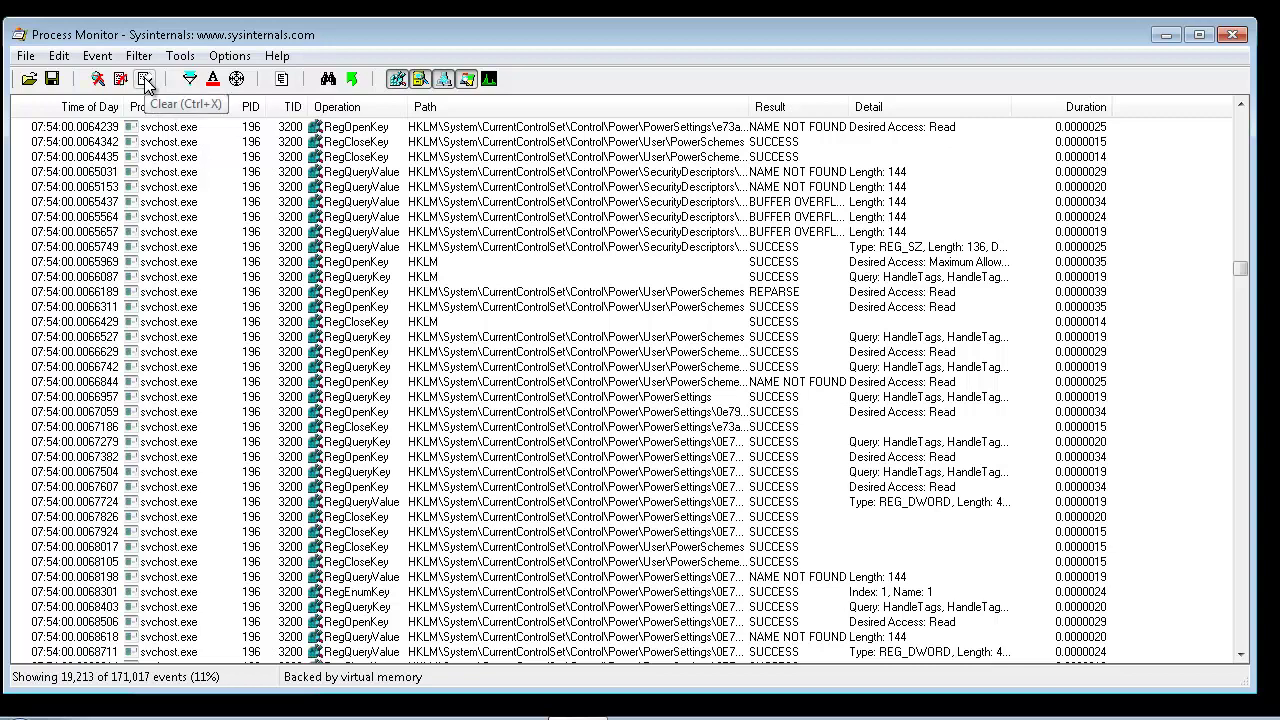
pyautogui.click(145, 80)
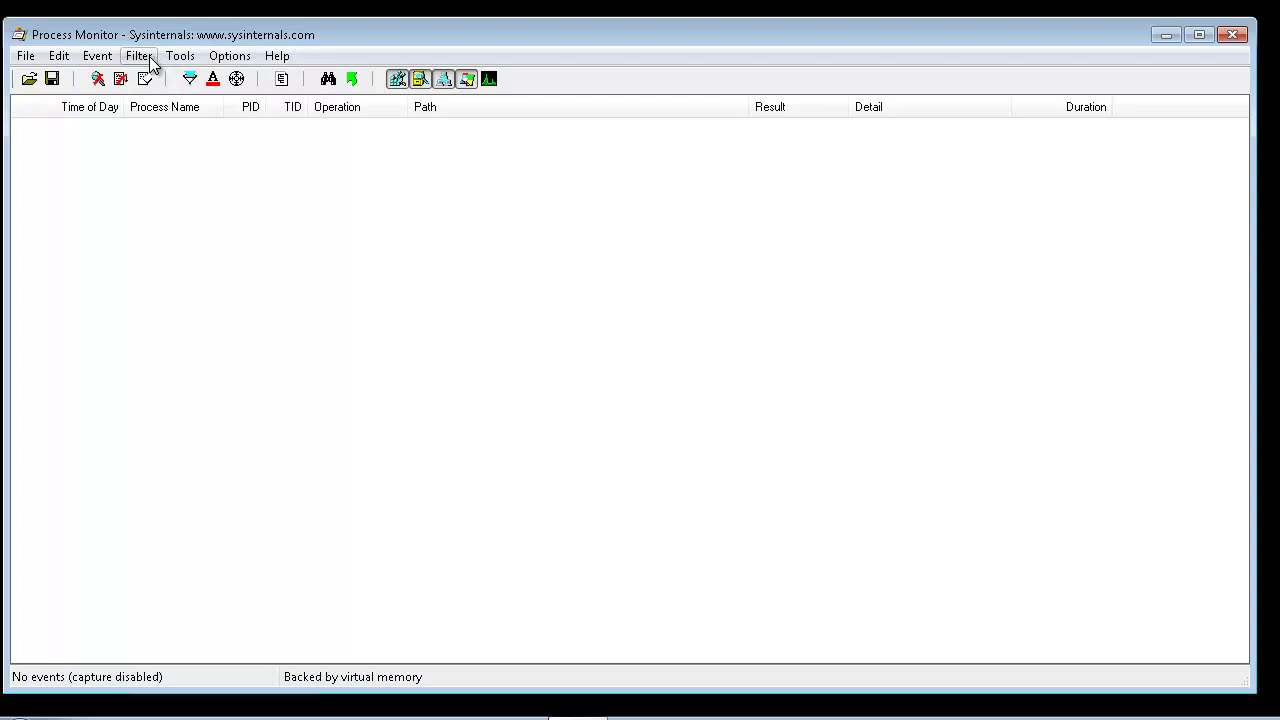
# Enable the Drop Filtered Events option and check that it is enabled
pyautogui.click(140, 56)
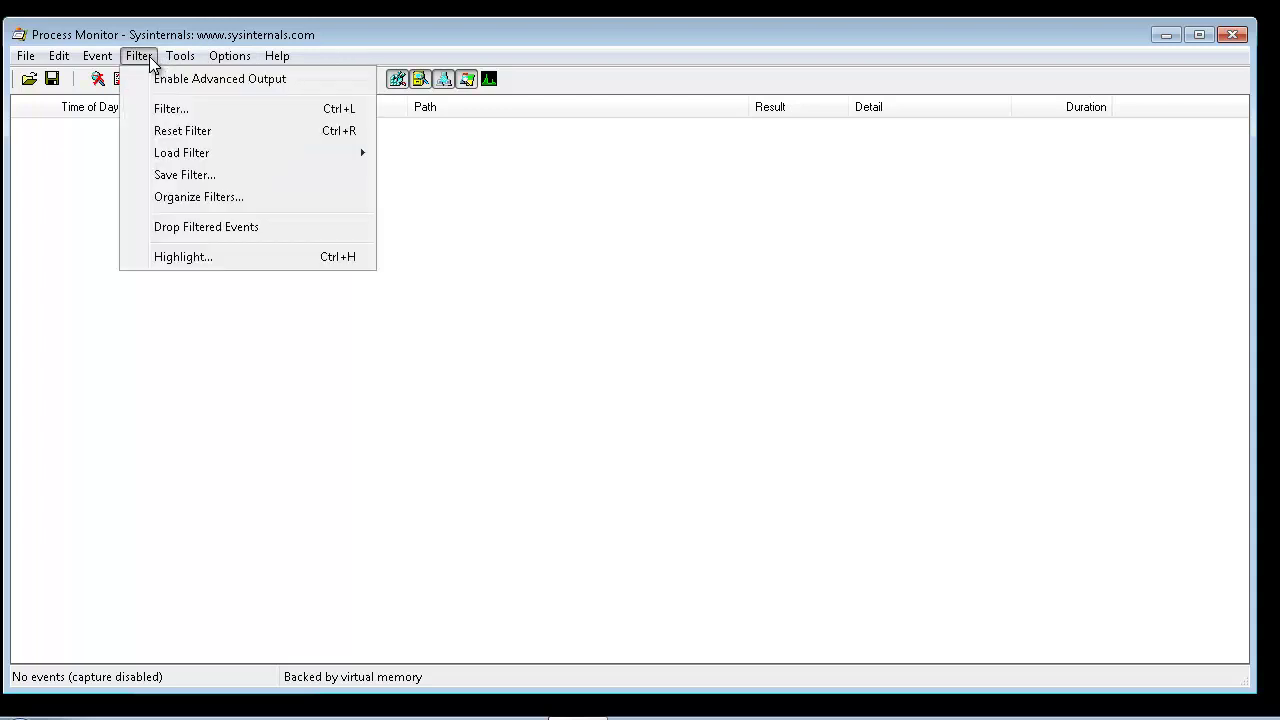
pyautogui.click(176, 227)
pyautogui.click(150, 58)
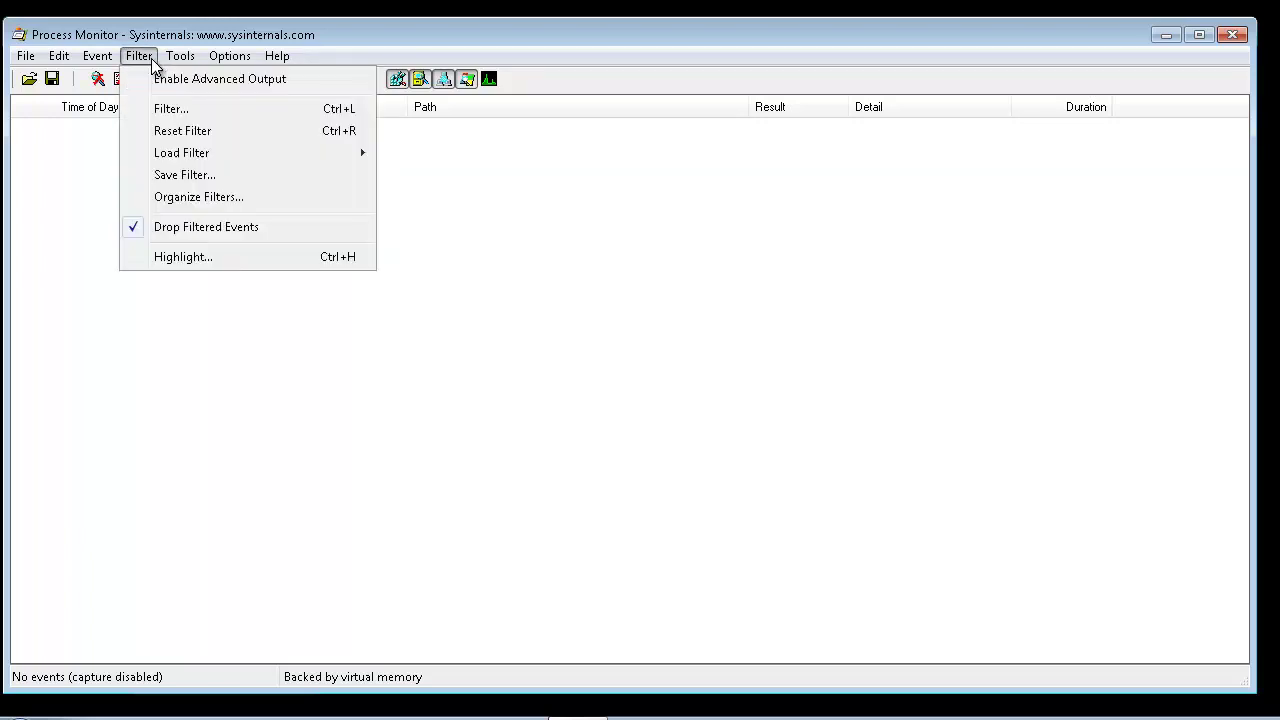
pyautogui.click(150, 57)
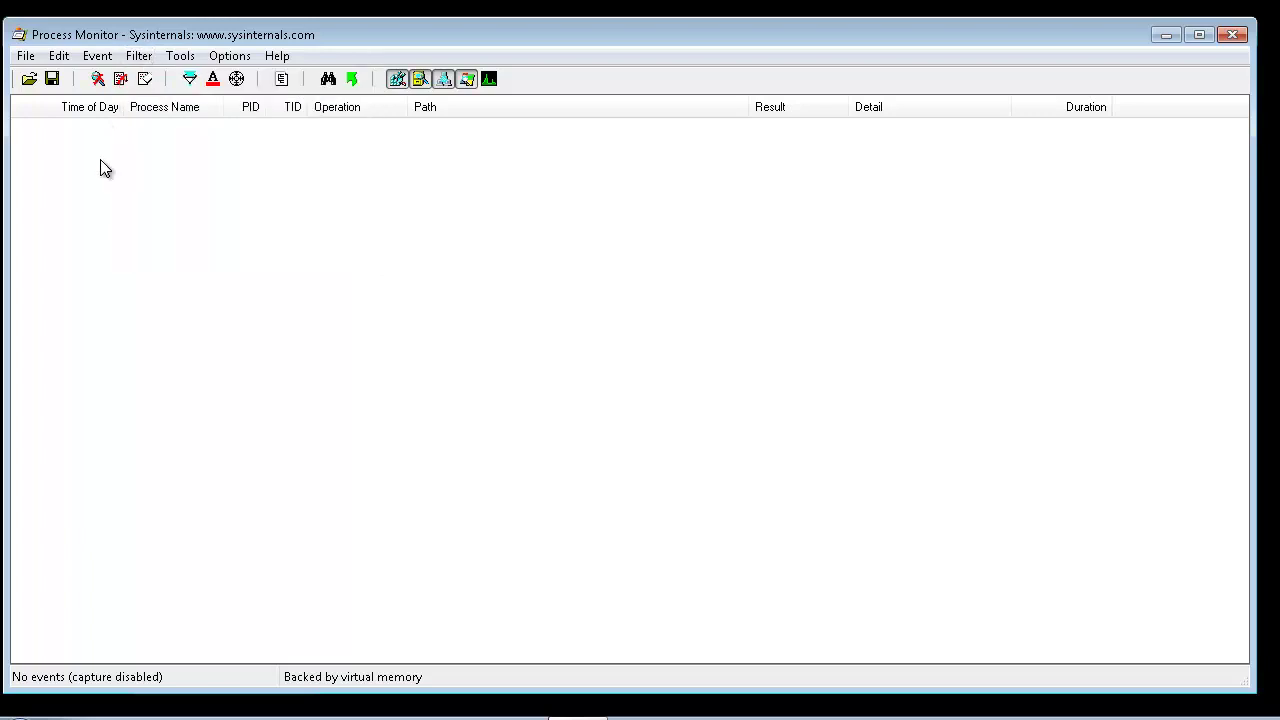
# Start capturing events again and turn off the Drop Filtered Events option
pyautogui.click(97, 84)
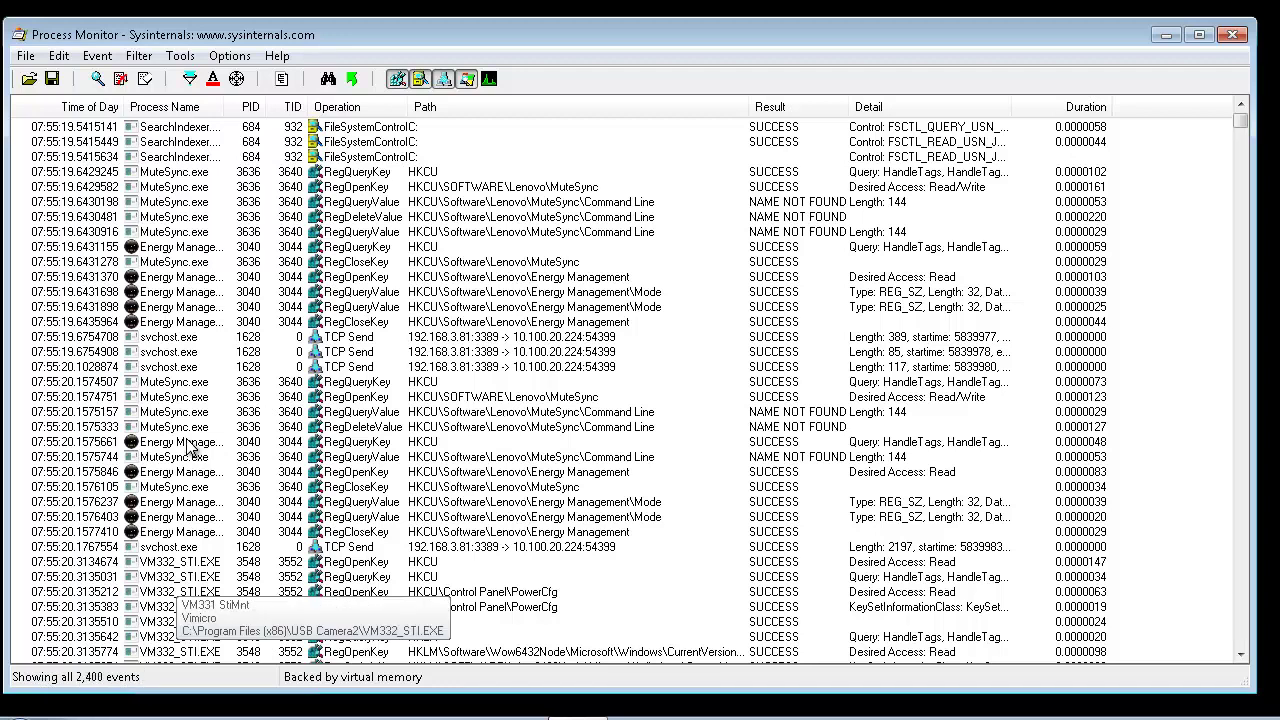
pyautogui.click(140, 56)
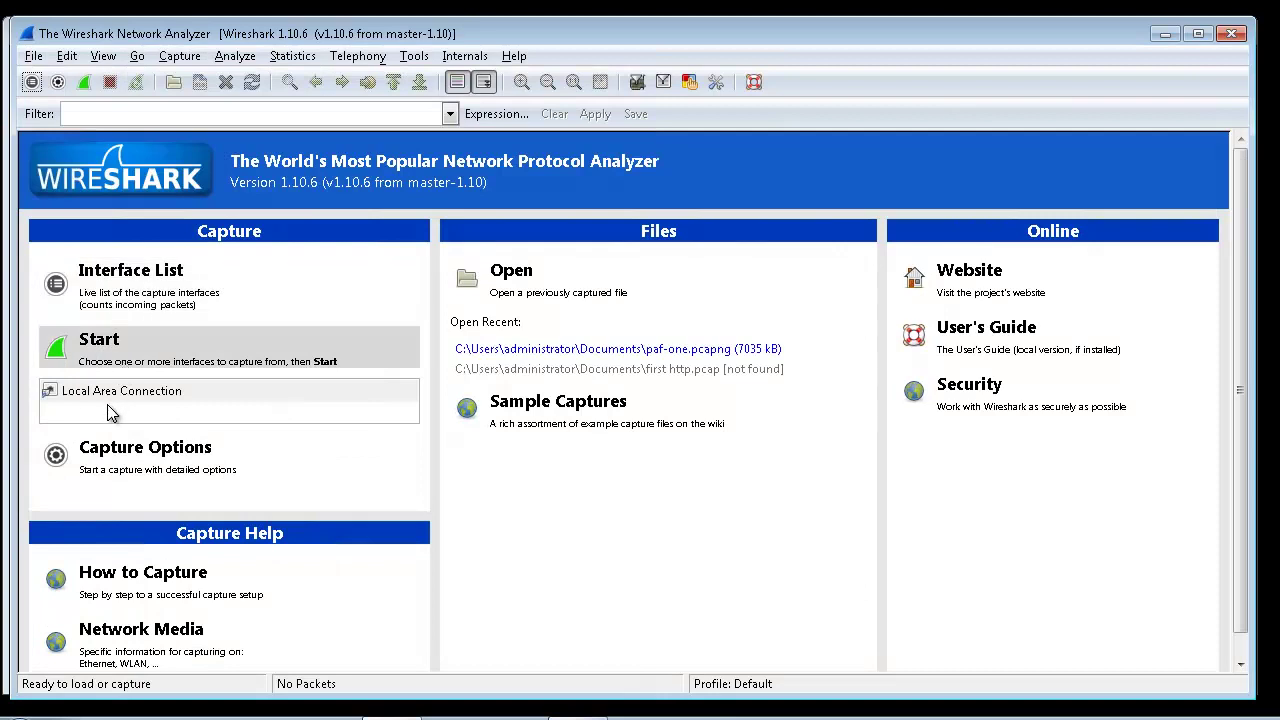
# In Wireshark, run a brief packet capture on Local Area Connection and quit without saving the captured packets
pyautogui.click(85, 82)
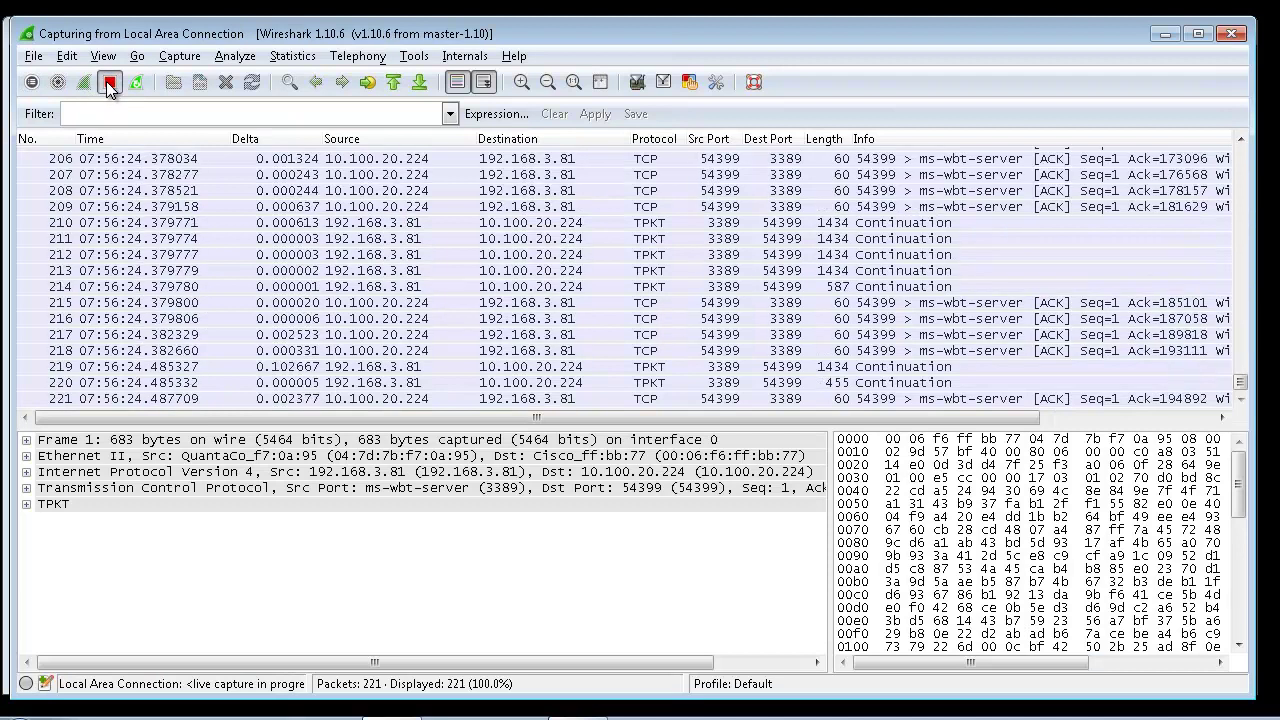
pyautogui.click(110, 84)
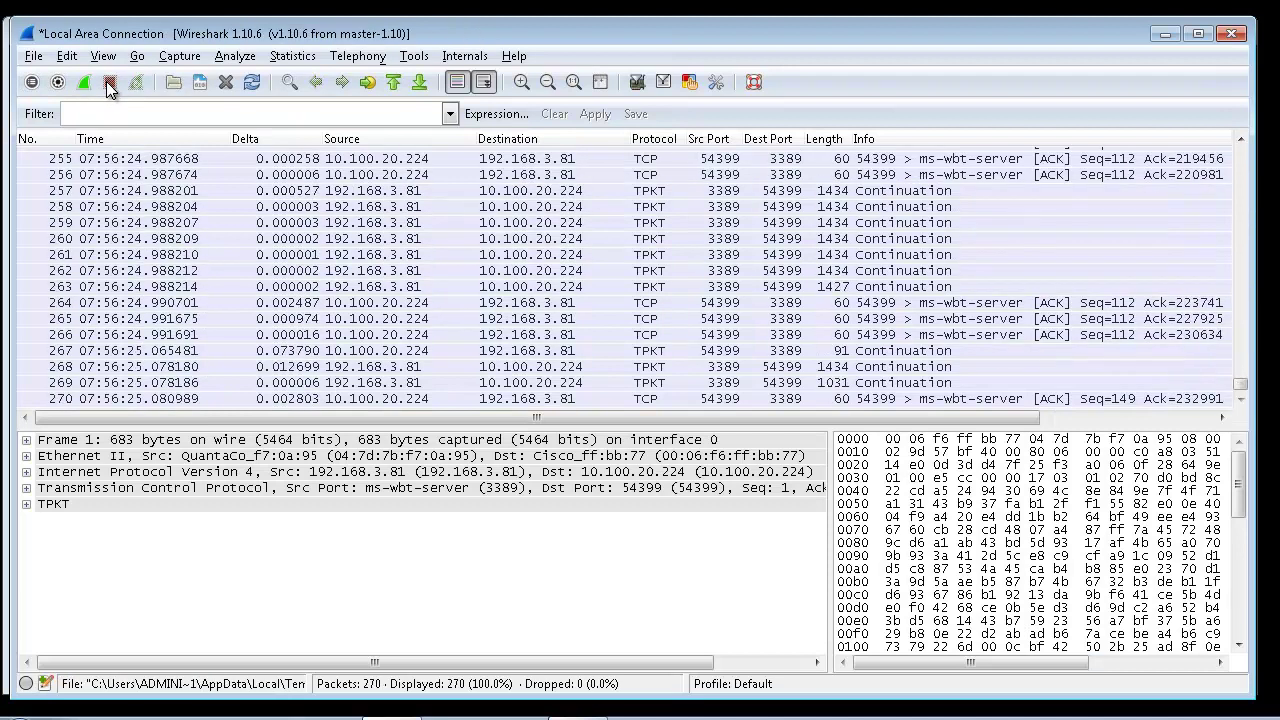
pyautogui.click(1235, 36)
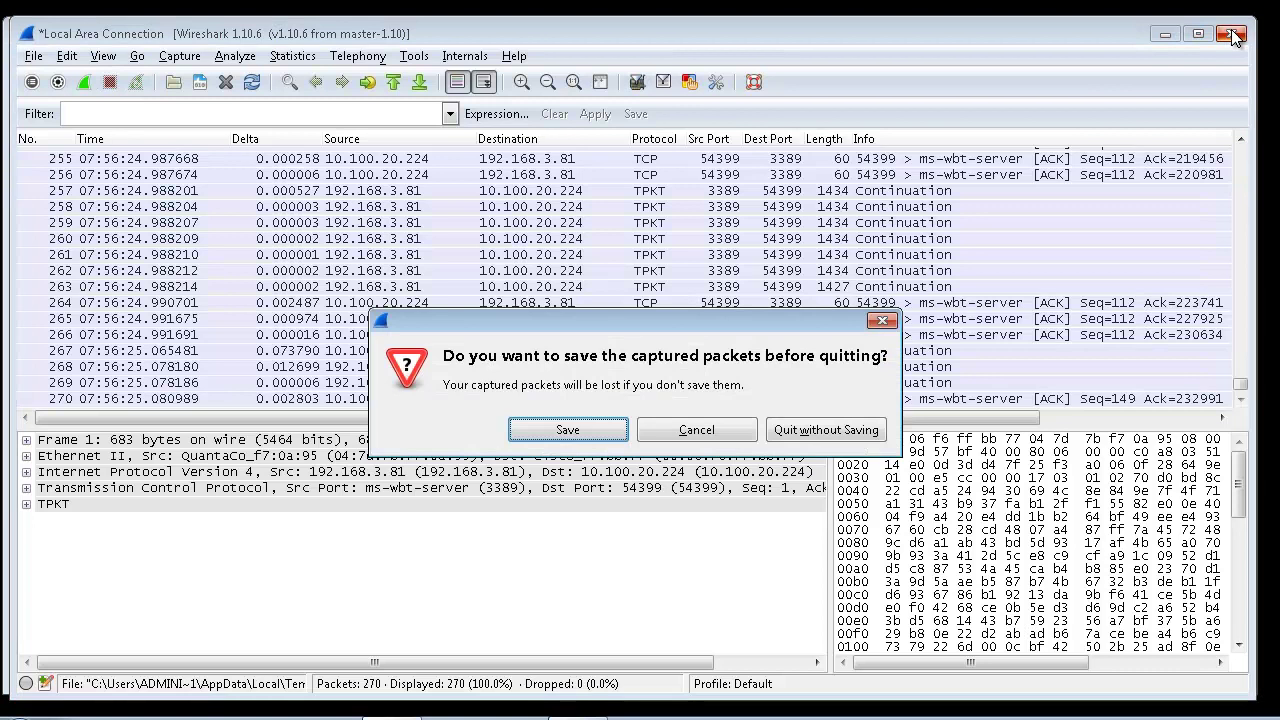
pyautogui.click(815, 430)
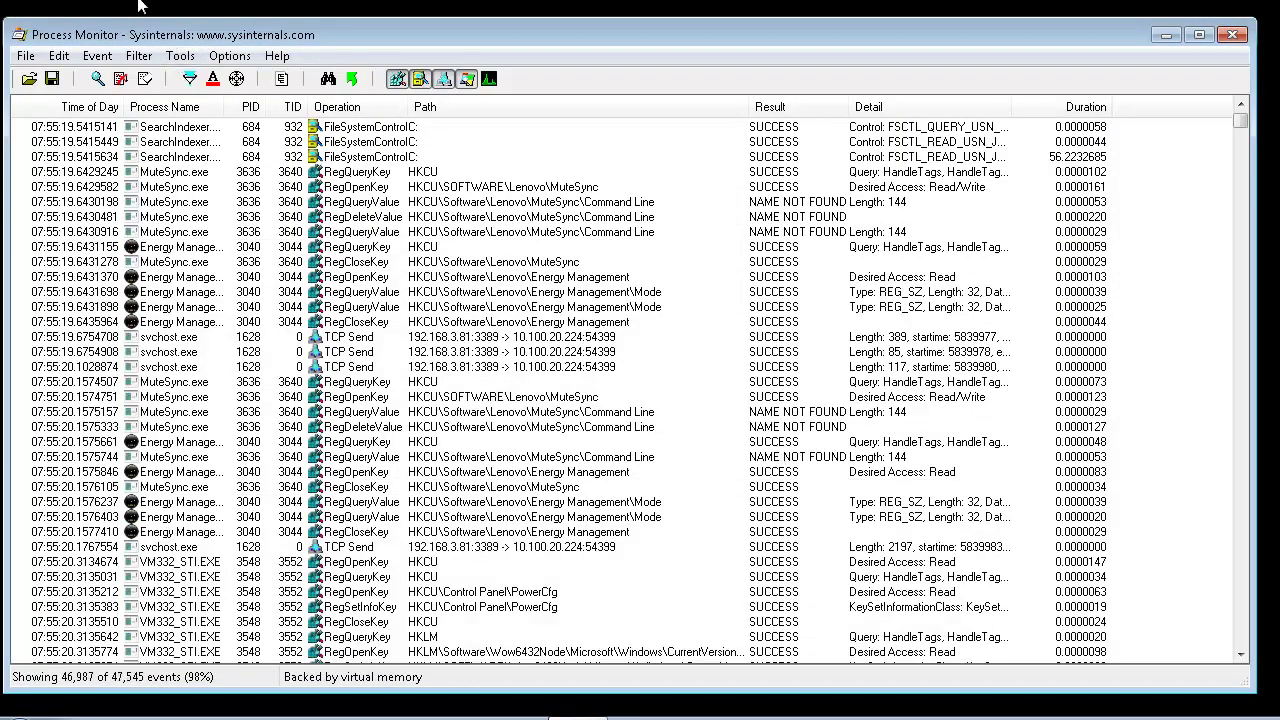
# Switch to Process Monitor and stop capturing events
pyautogui.click(97, 80)
# View which columns are available for the event list, leaving the selection as it is
pyautogui.rightClick(665, 114)
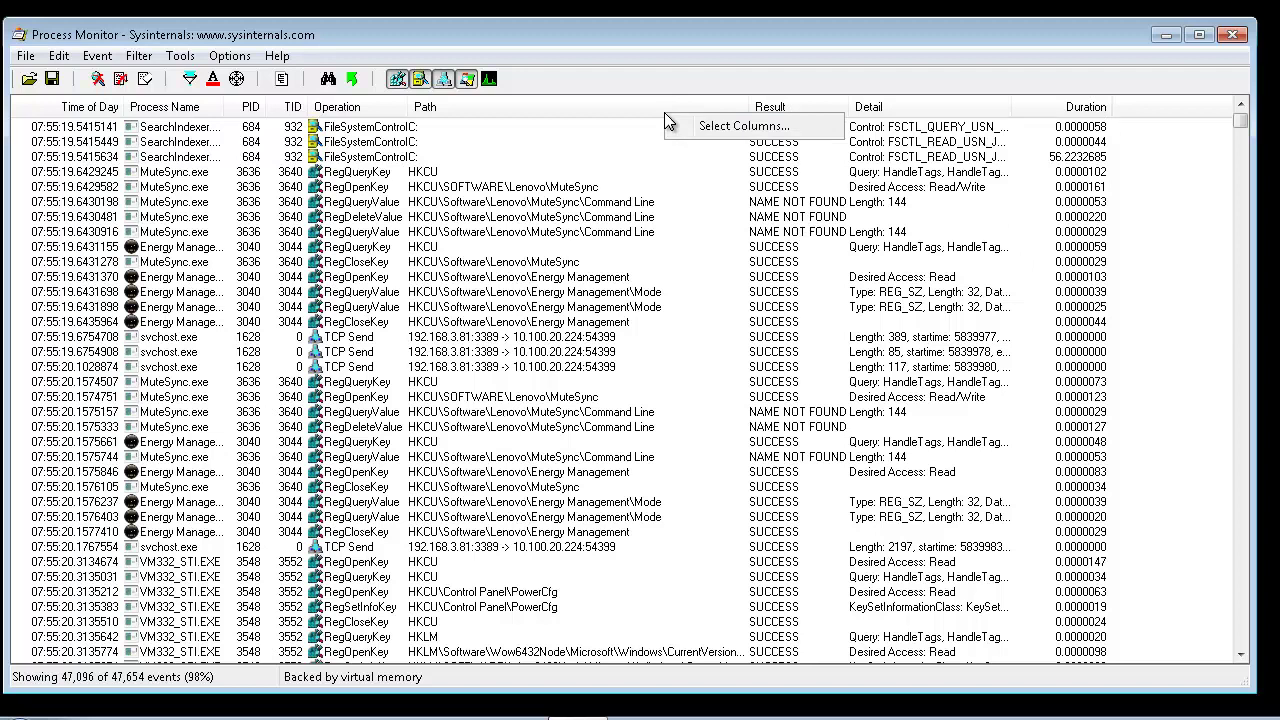
pyautogui.click(713, 126)
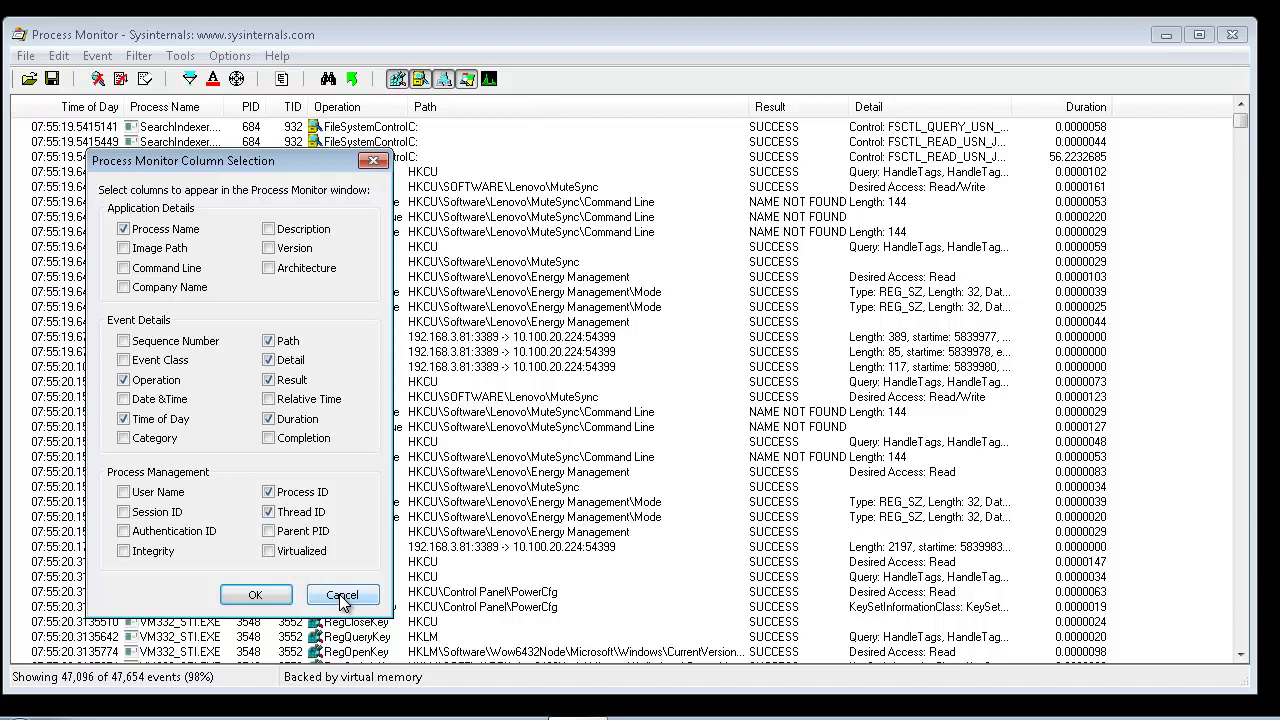
pyautogui.click(339, 594)
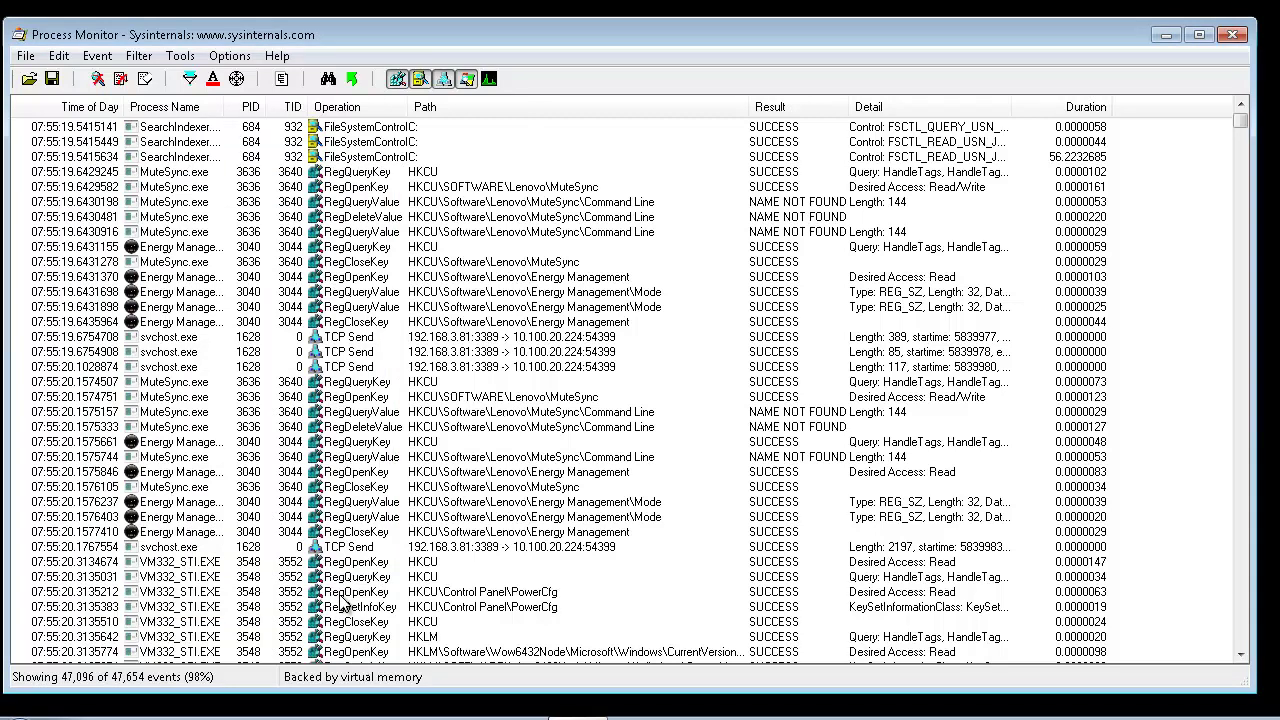
# Add a filter condition that includes events whose Process Name is Wireshark.exe
pyautogui.click(190, 82)
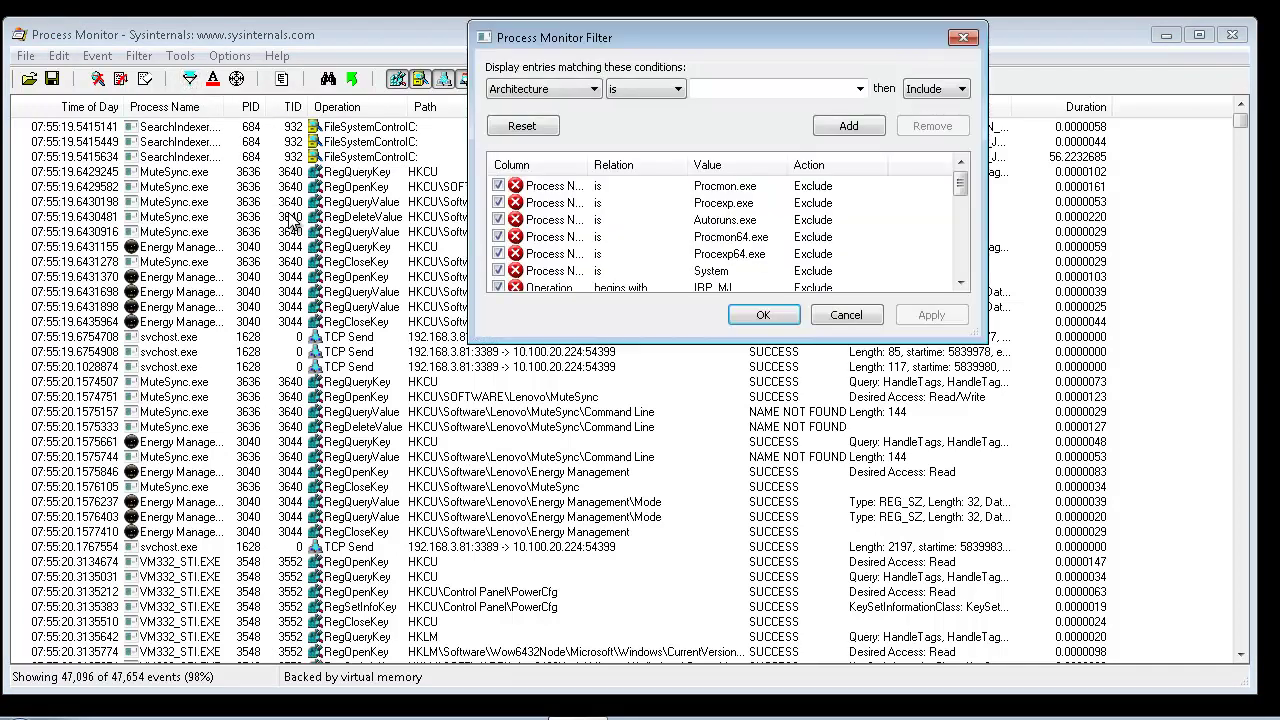
pyautogui.click(594, 90)
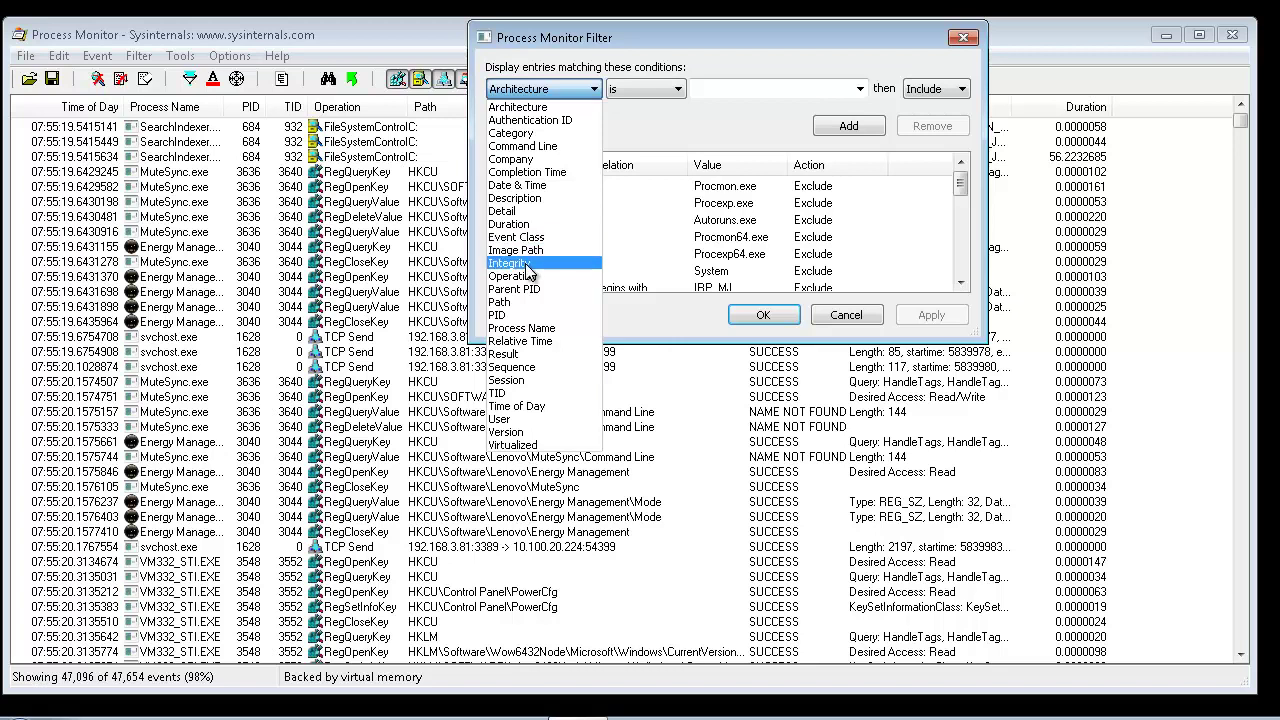
pyautogui.click(517, 330)
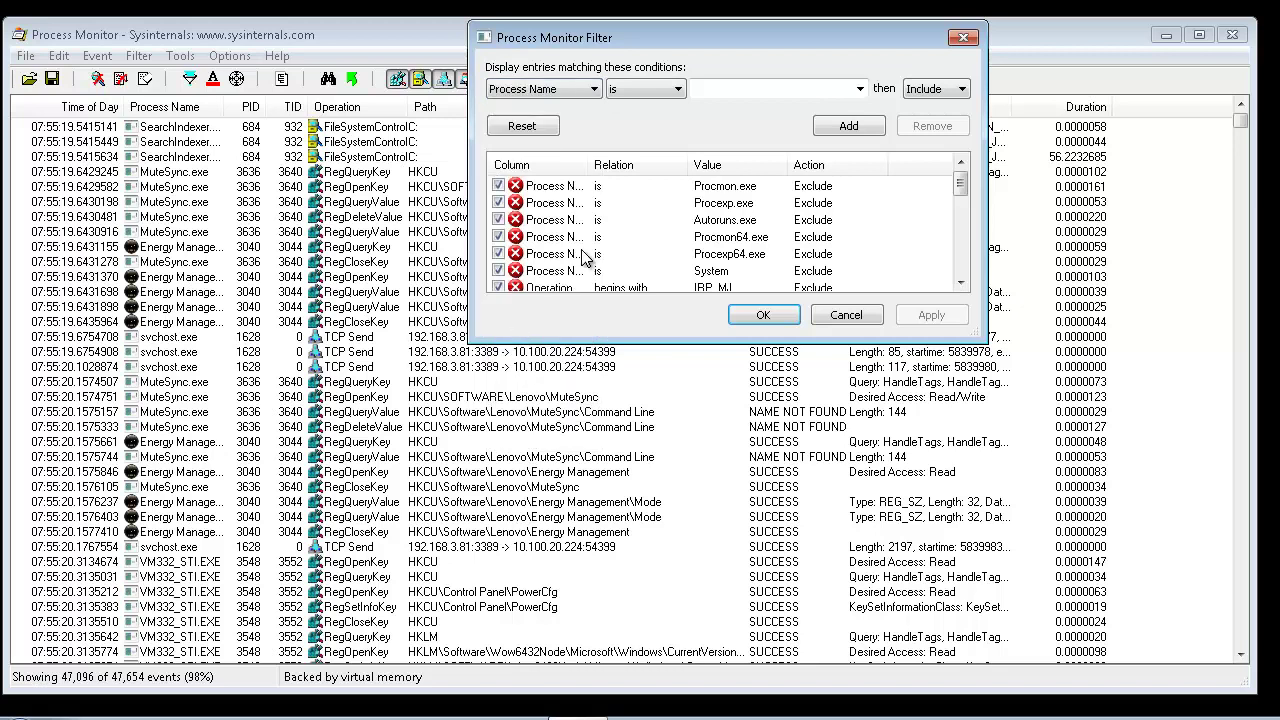
pyautogui.click(859, 89)
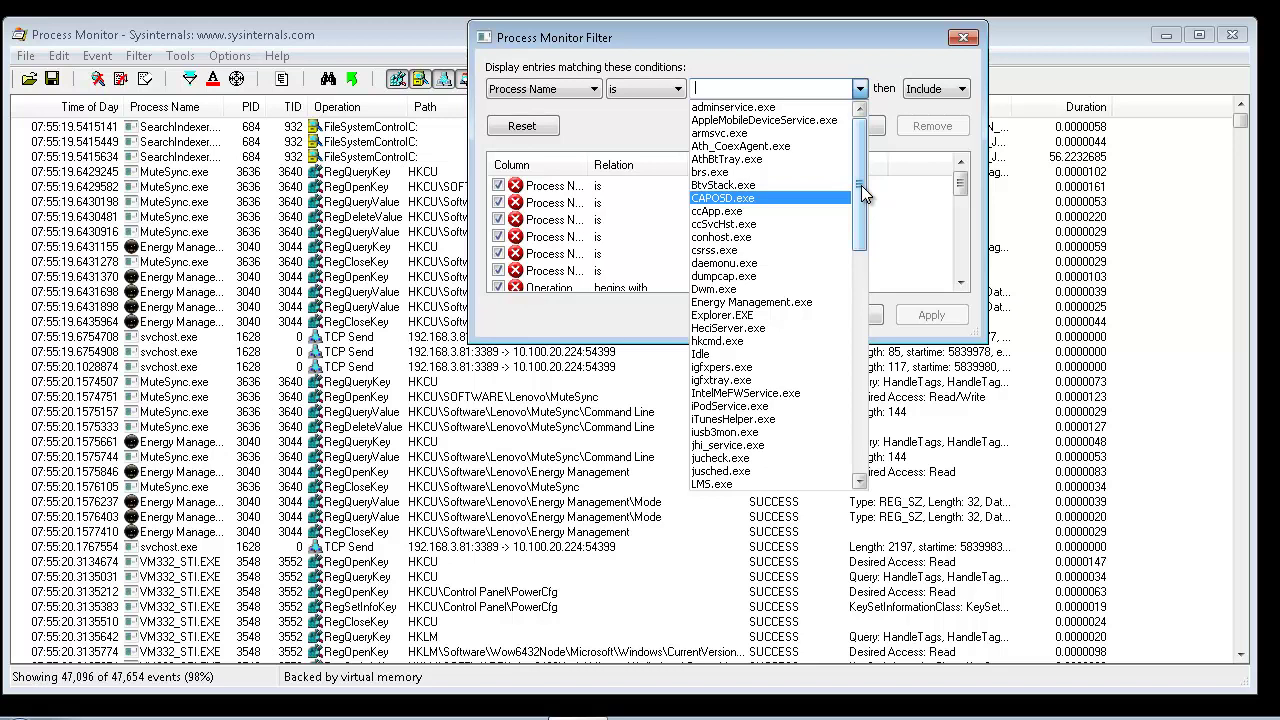
pyautogui.moveTo(861, 185); pyautogui.dragTo(888, 424)
pyautogui.click(765, 431)
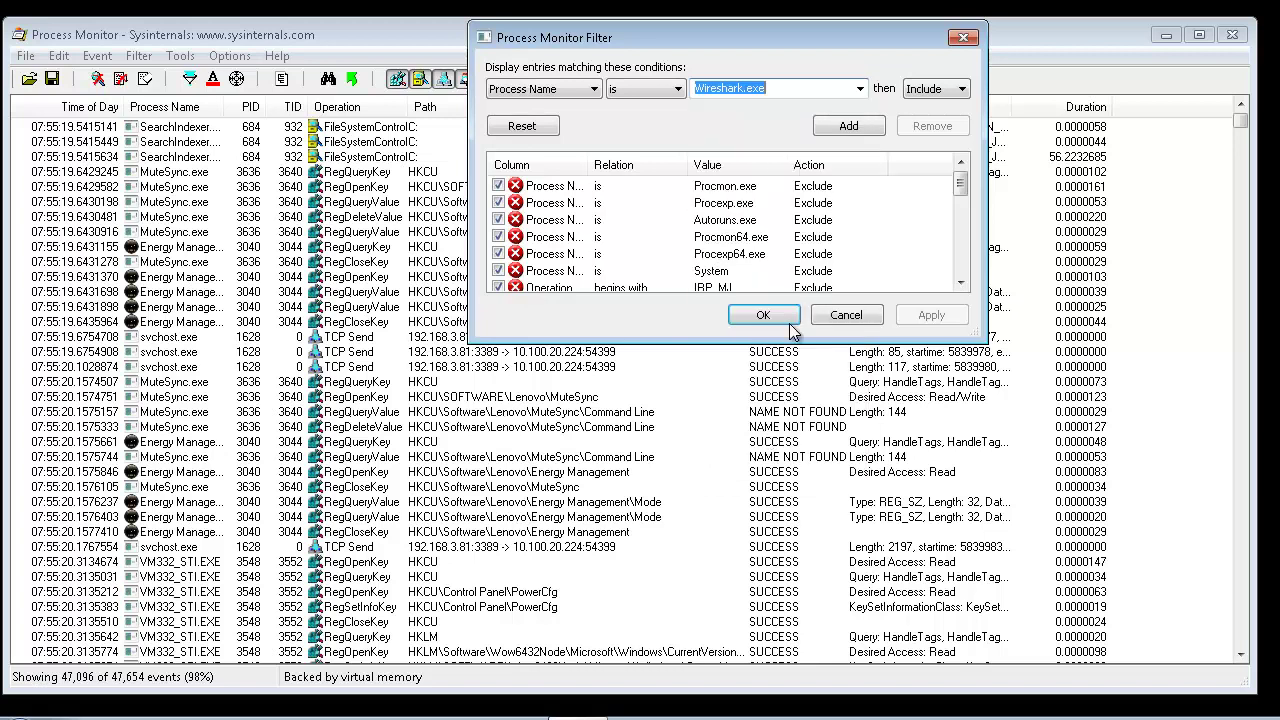
pyautogui.click(851, 126)
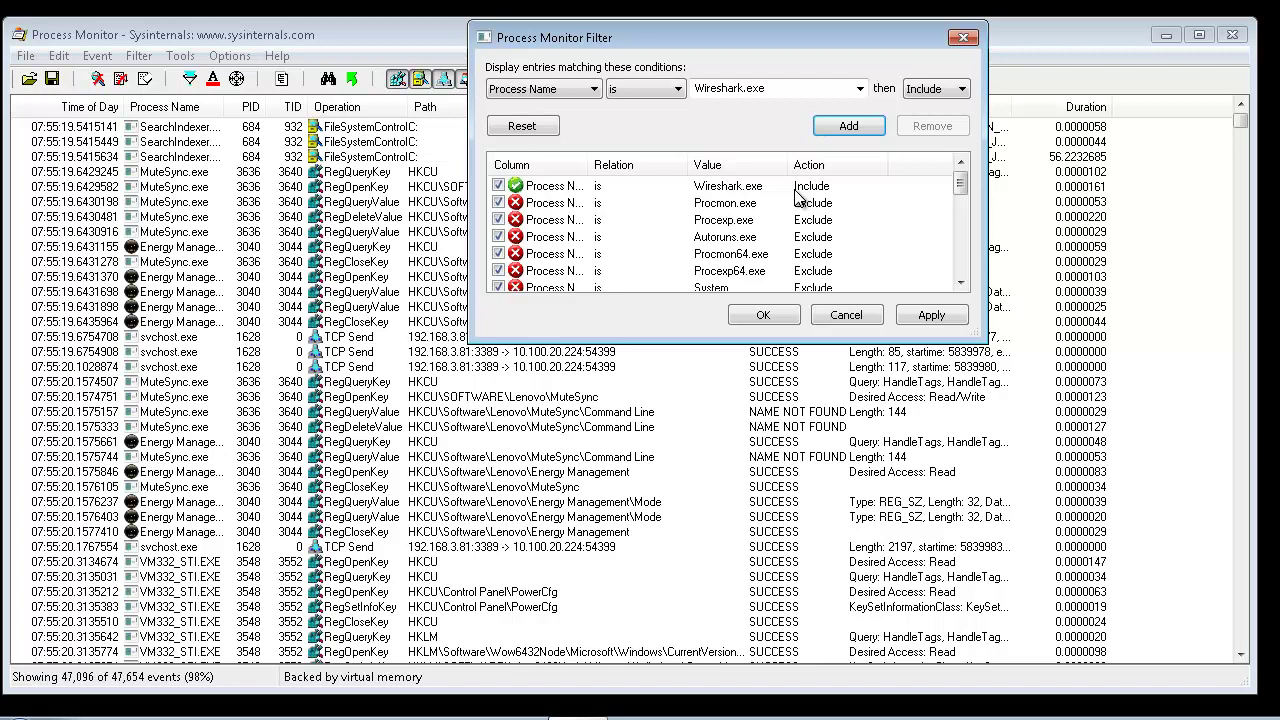
# Add a second filter condition that includes events whose Process Name is dumpcap.exe
pyautogui.click(704, 88)
pyautogui.click(858, 88)
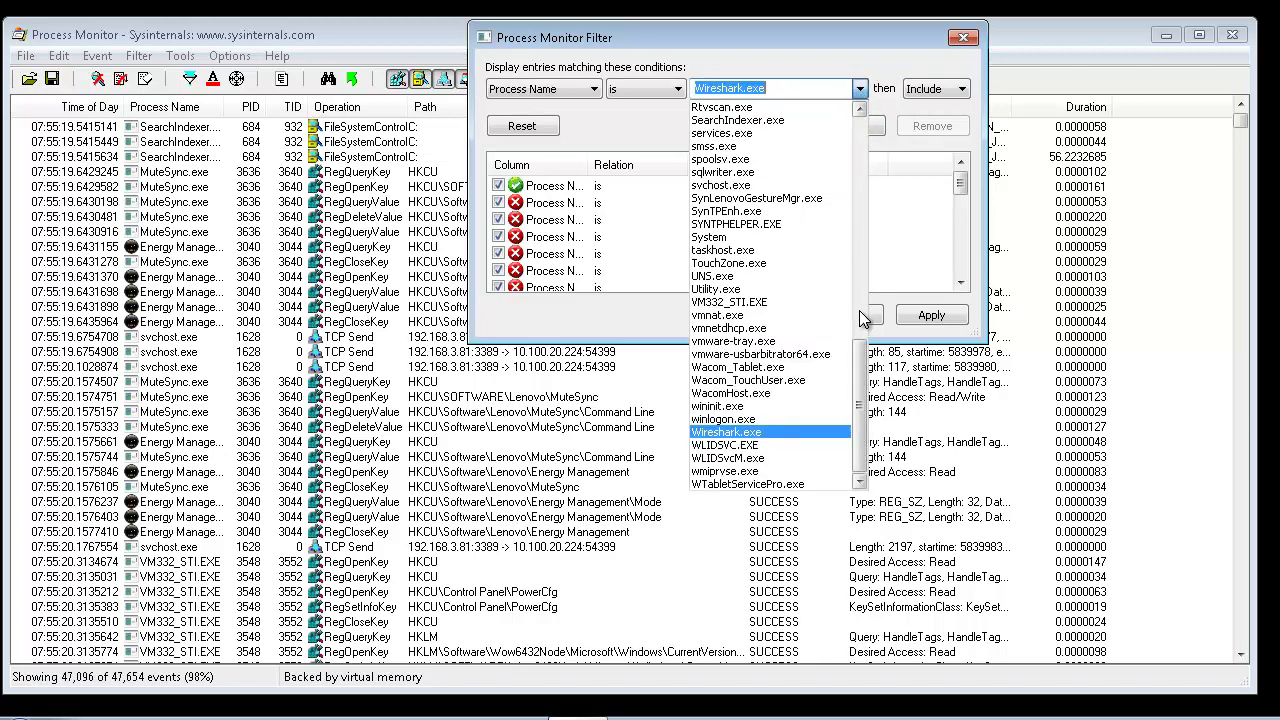
pyautogui.scroll(1, 853, 250)
pyautogui.scroll(15, 853, 213)
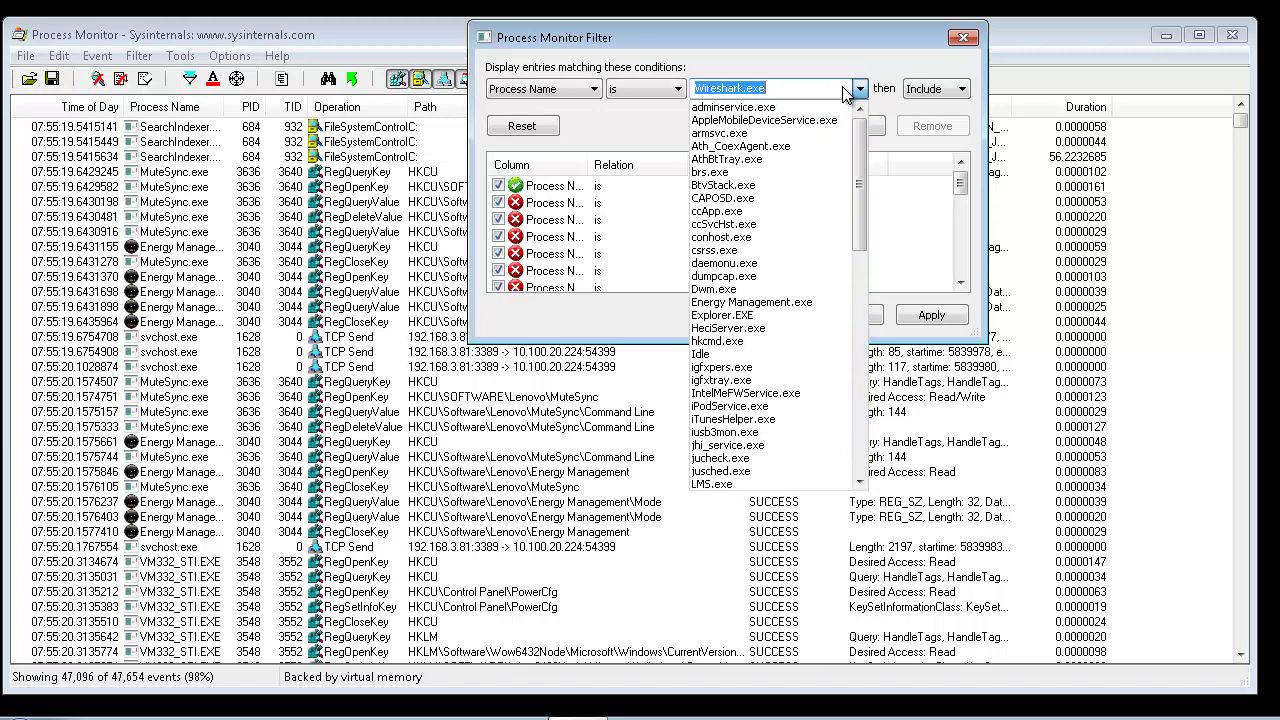
pyautogui.click(784, 92)
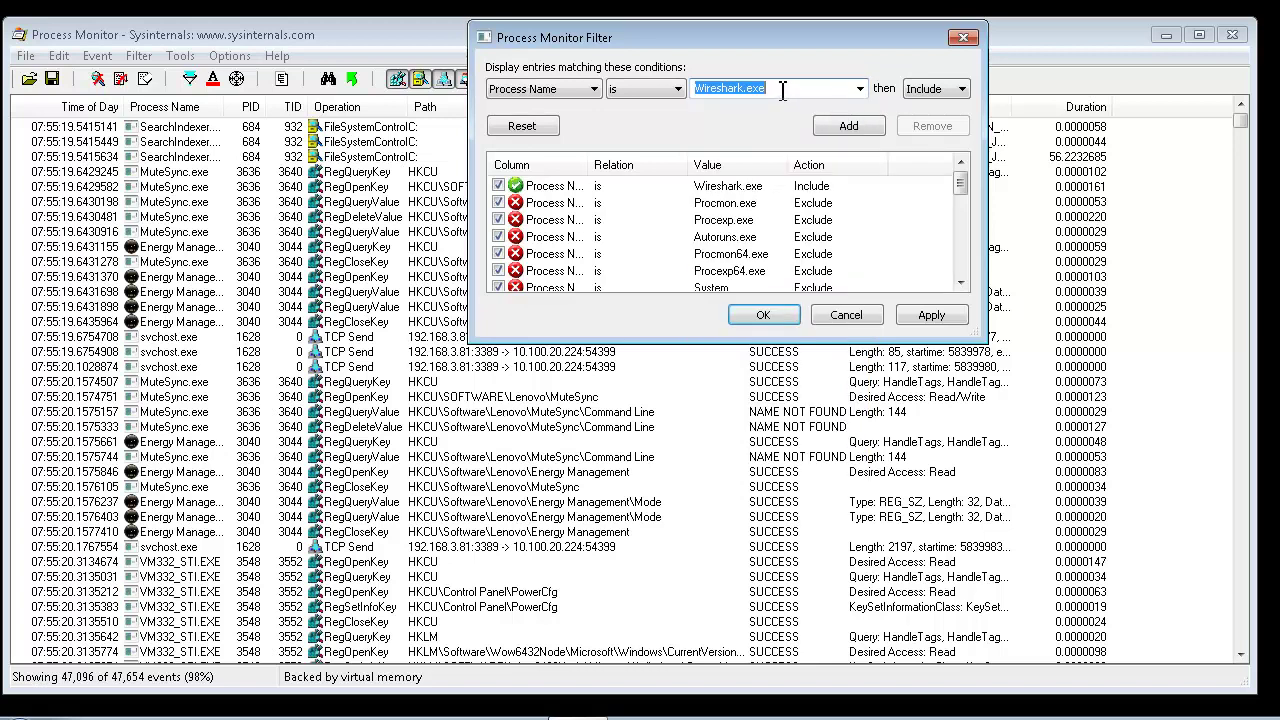
pyautogui.write('dumpcap.')
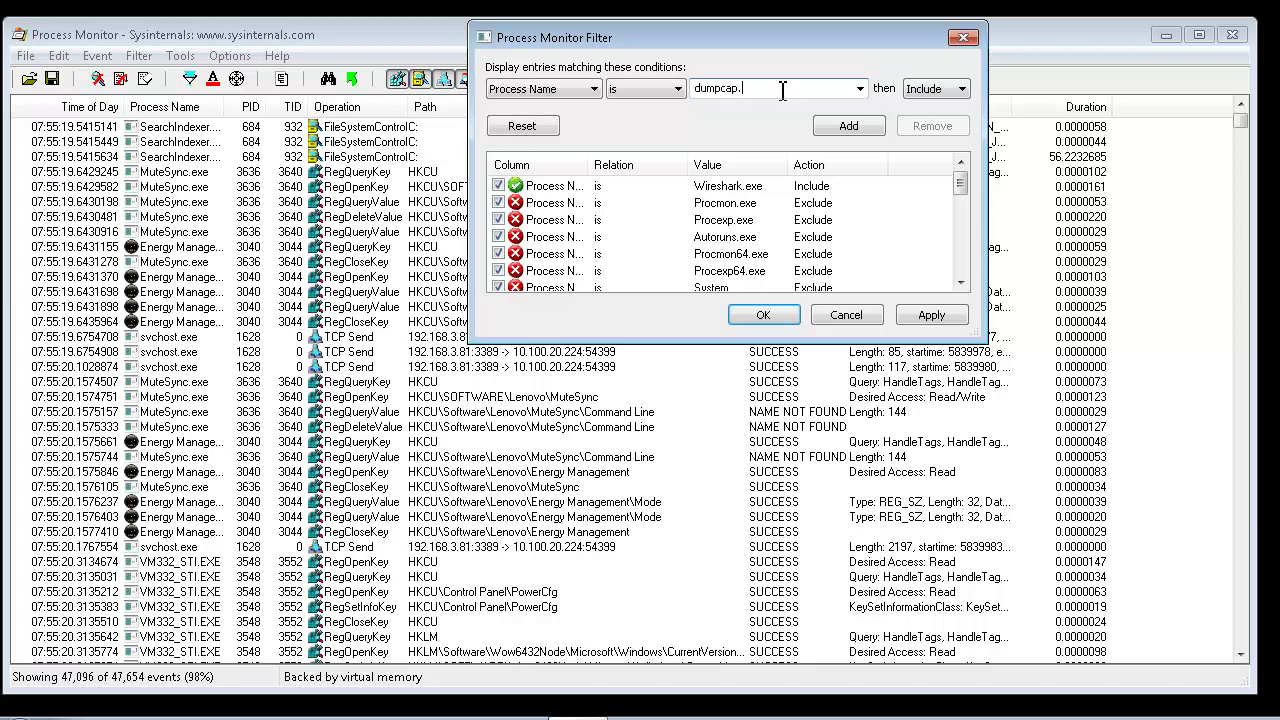
pyautogui.write('exe')
pyautogui.click(849, 126)
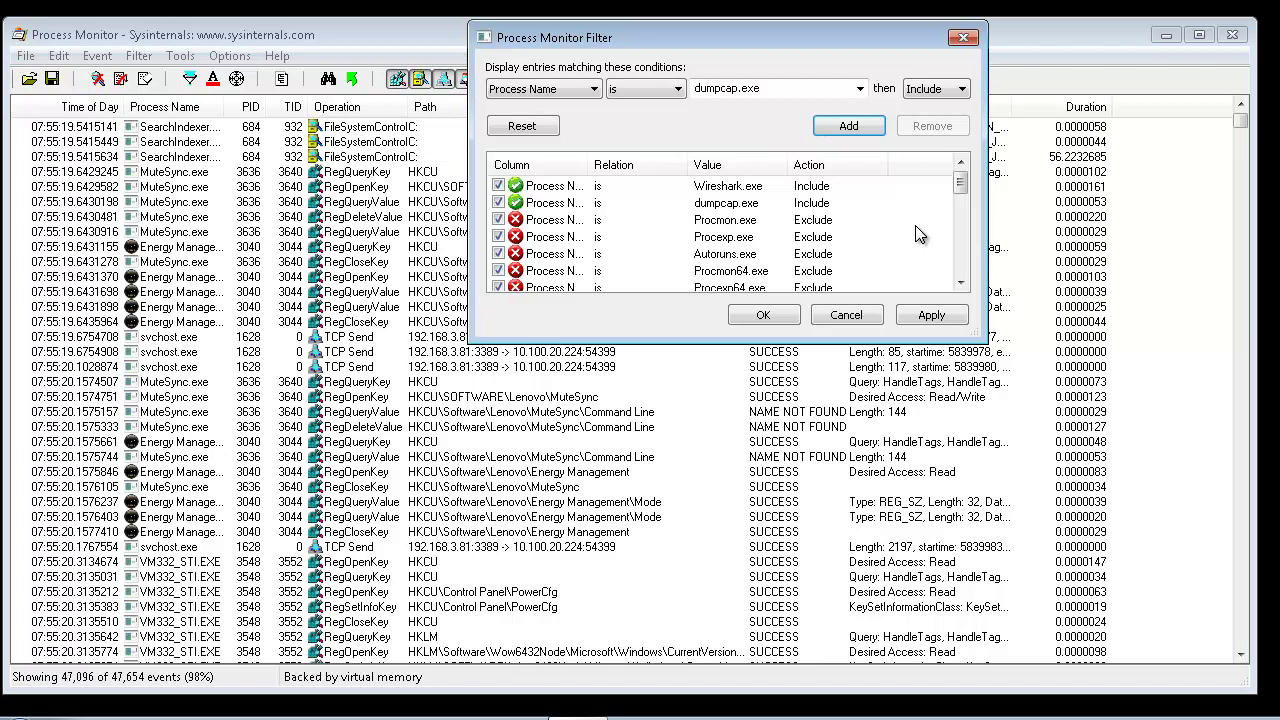
# Apply the two process name conditions and look through the filtered events for entries from dumpcap.exe
pyautogui.click(761, 313)
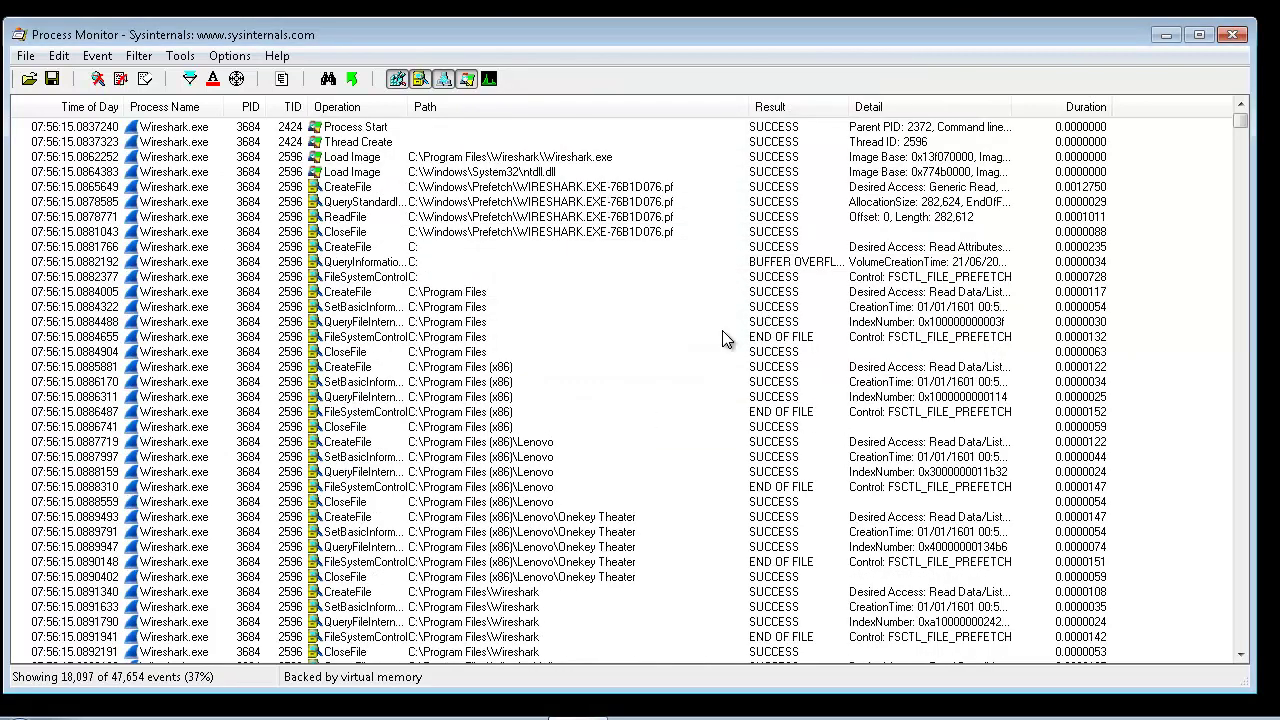
pyautogui.click(1240, 543)
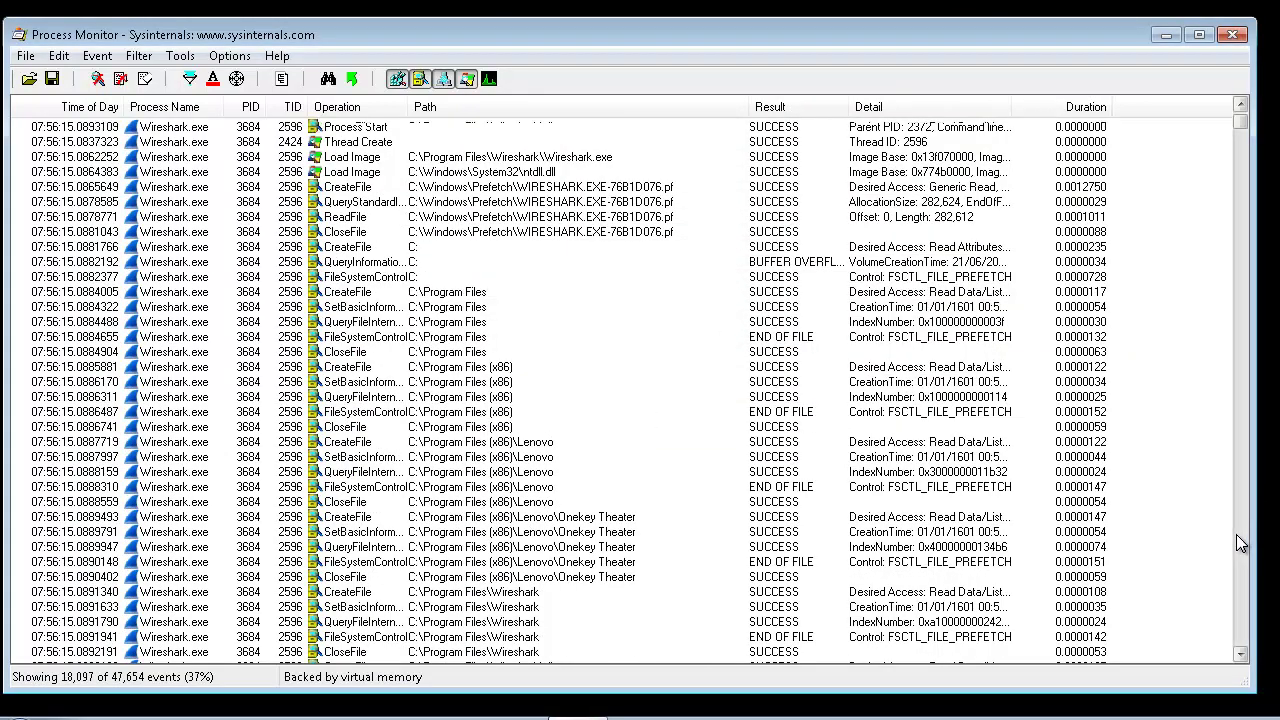
pyautogui.moveTo(1240, 543); pyautogui.dragTo(1240, 543)
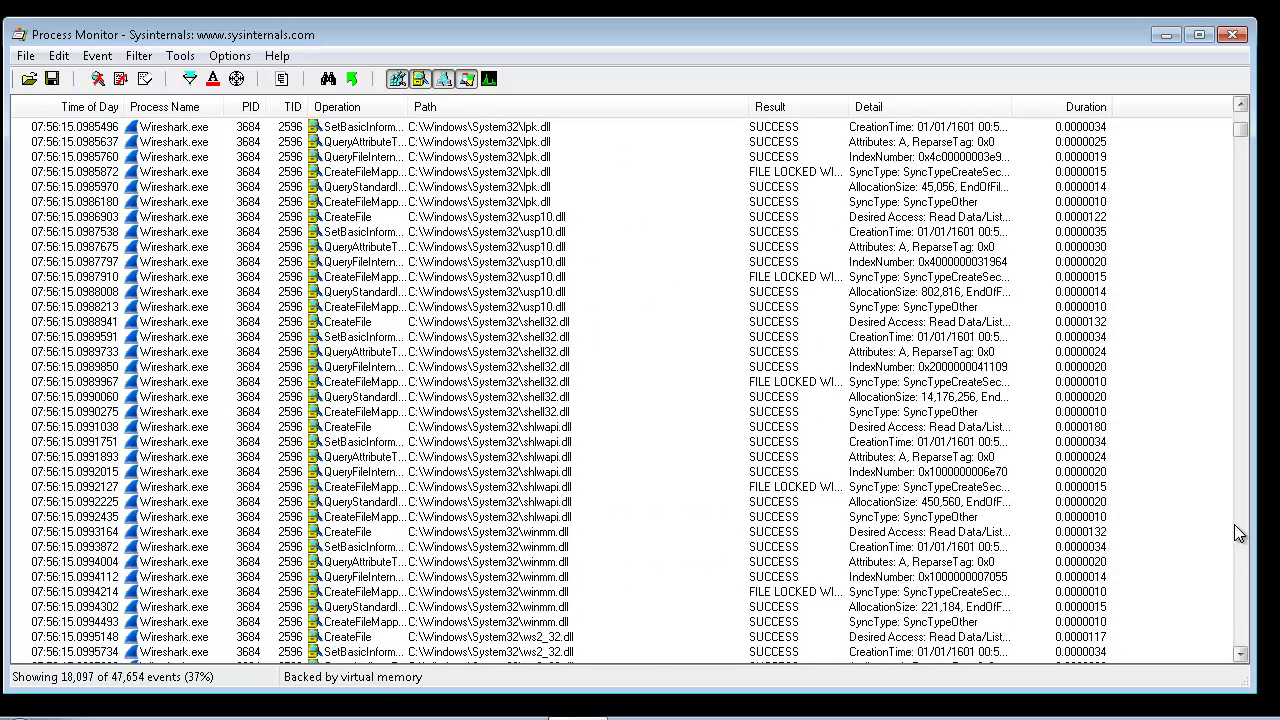
pyautogui.moveTo(1241, 130); pyautogui.dragTo(1240, 523)
pyautogui.scroll(-15, 560, 425)
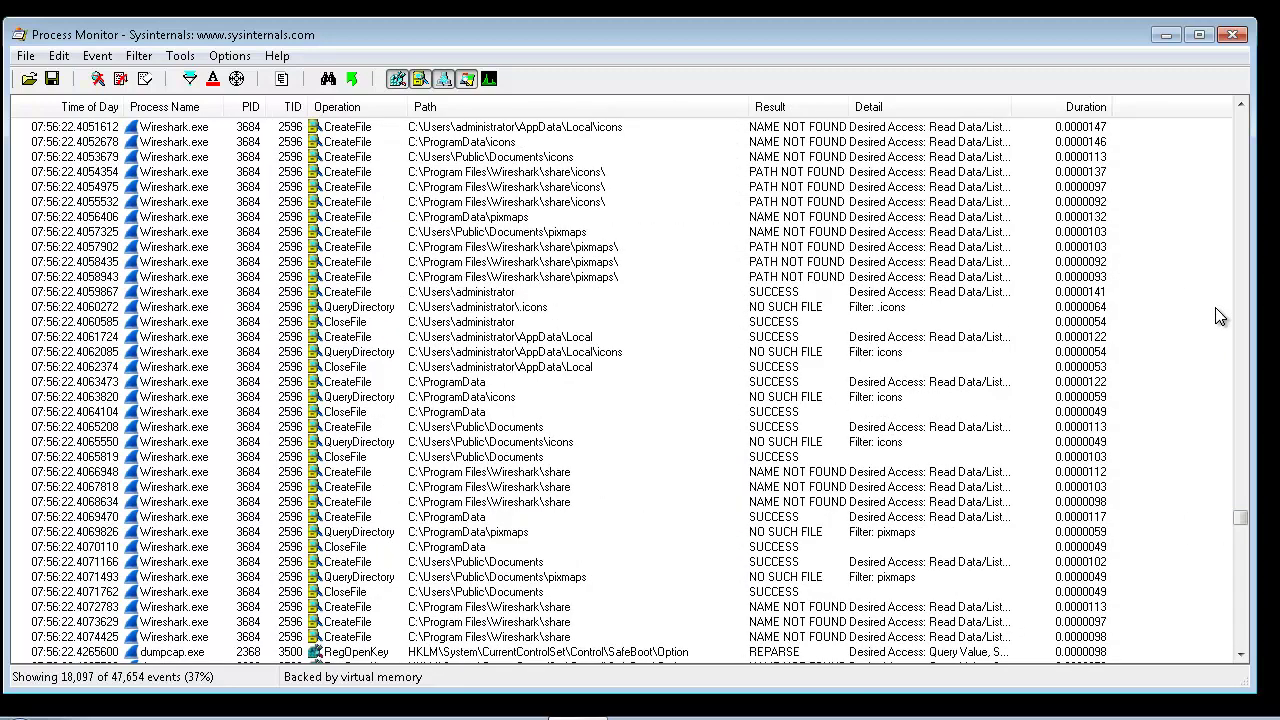
pyautogui.click(1243, 325)
pyautogui.click(1243, 325)
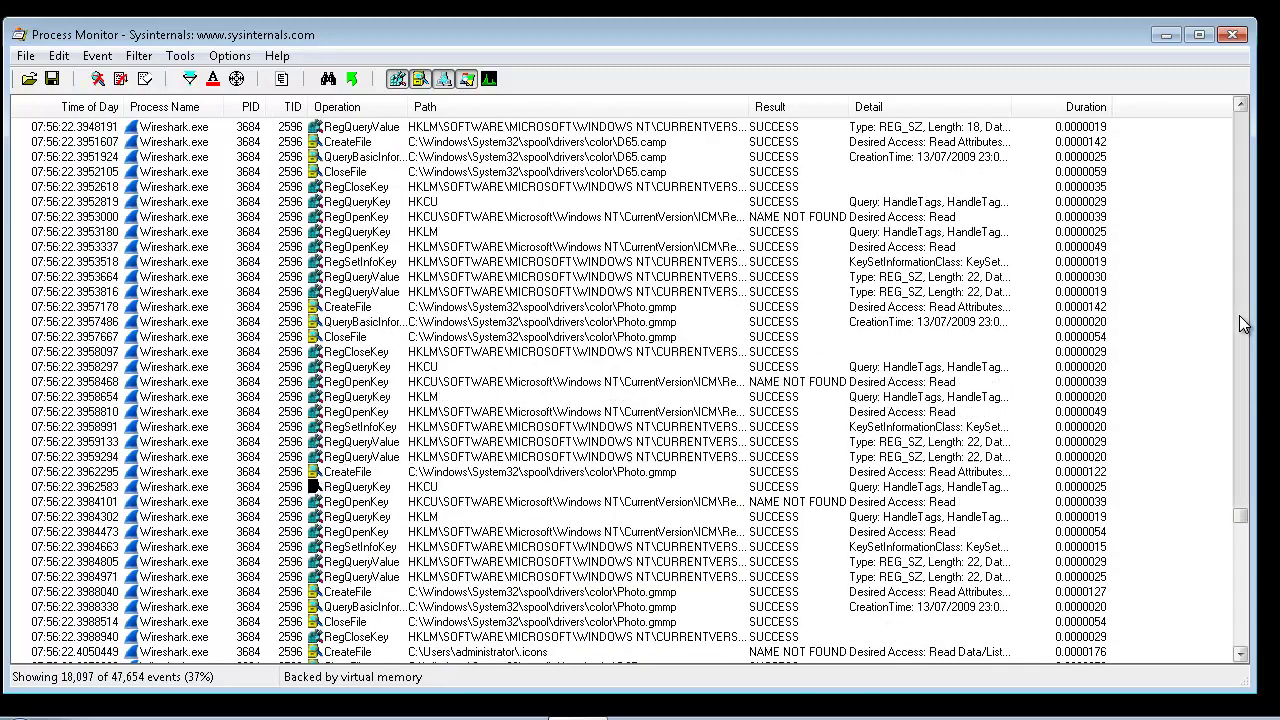
pyautogui.moveTo(1243, 325); pyautogui.dragTo(1243, 325)
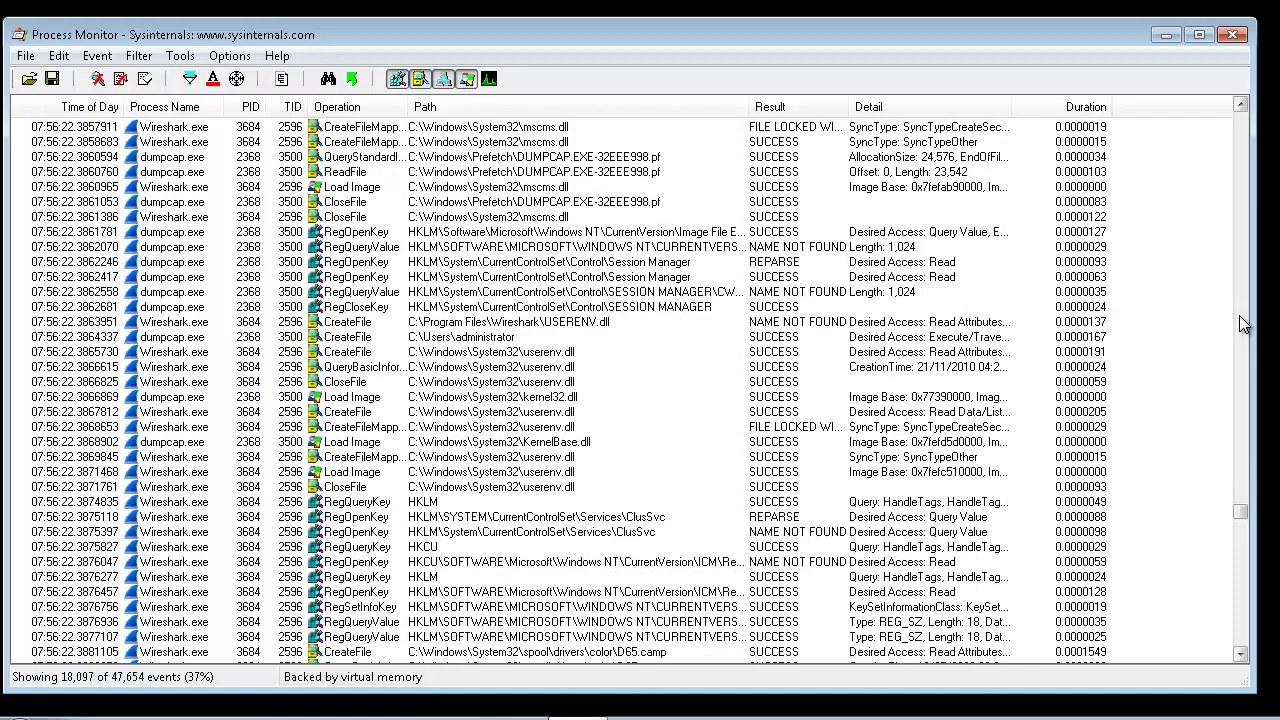
pyautogui.click(153, 264)
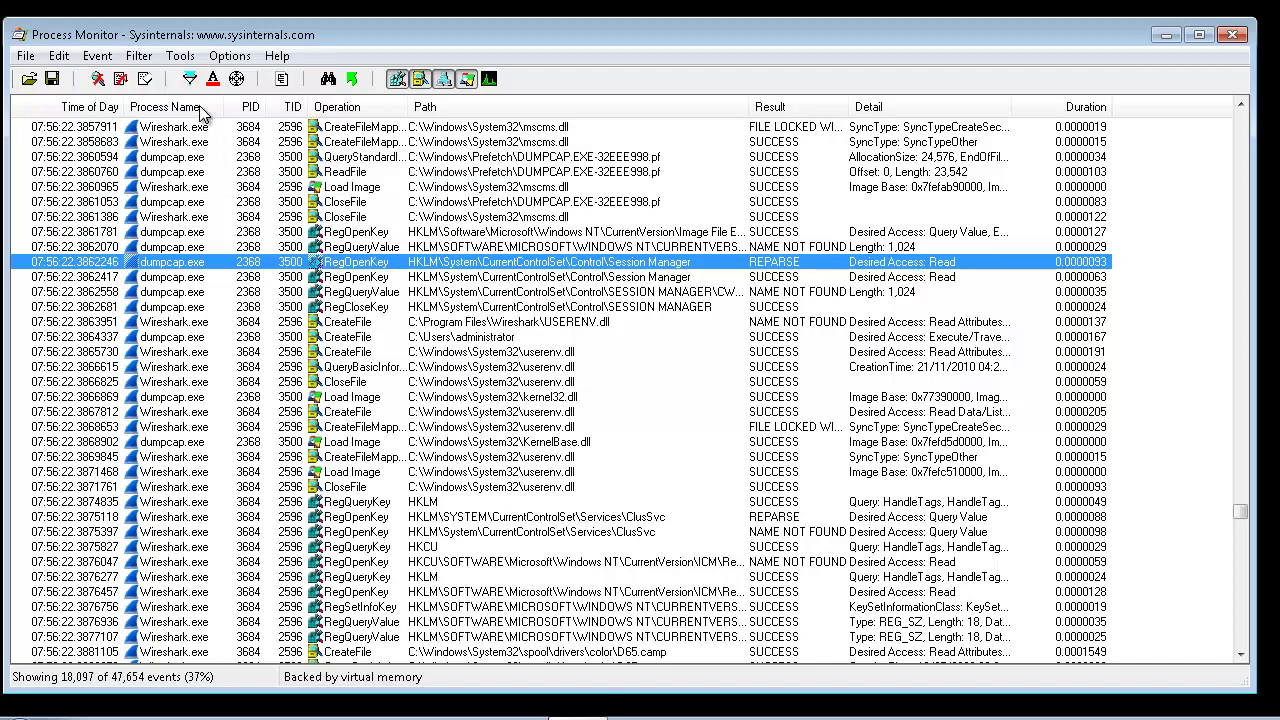
# Add a filter condition that includes events whose Operation is CreateFile, and apply it to the event list
pyautogui.click(189, 78)
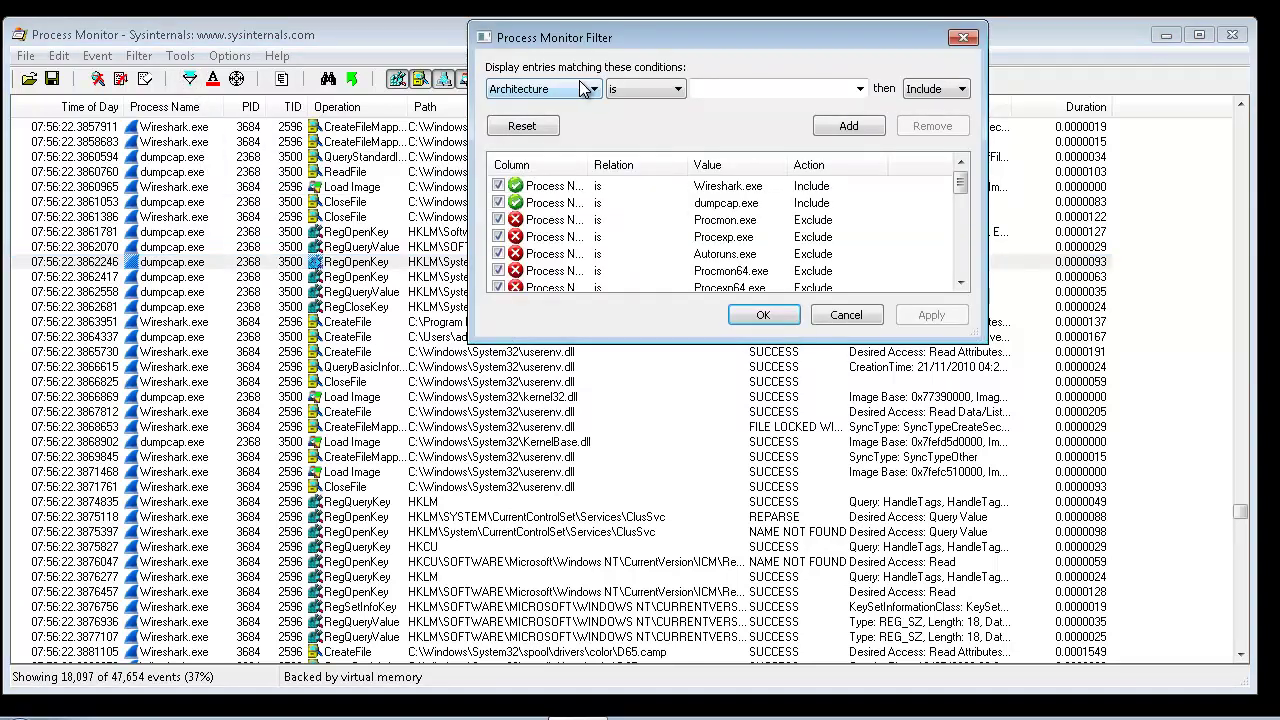
pyautogui.click(594, 89)
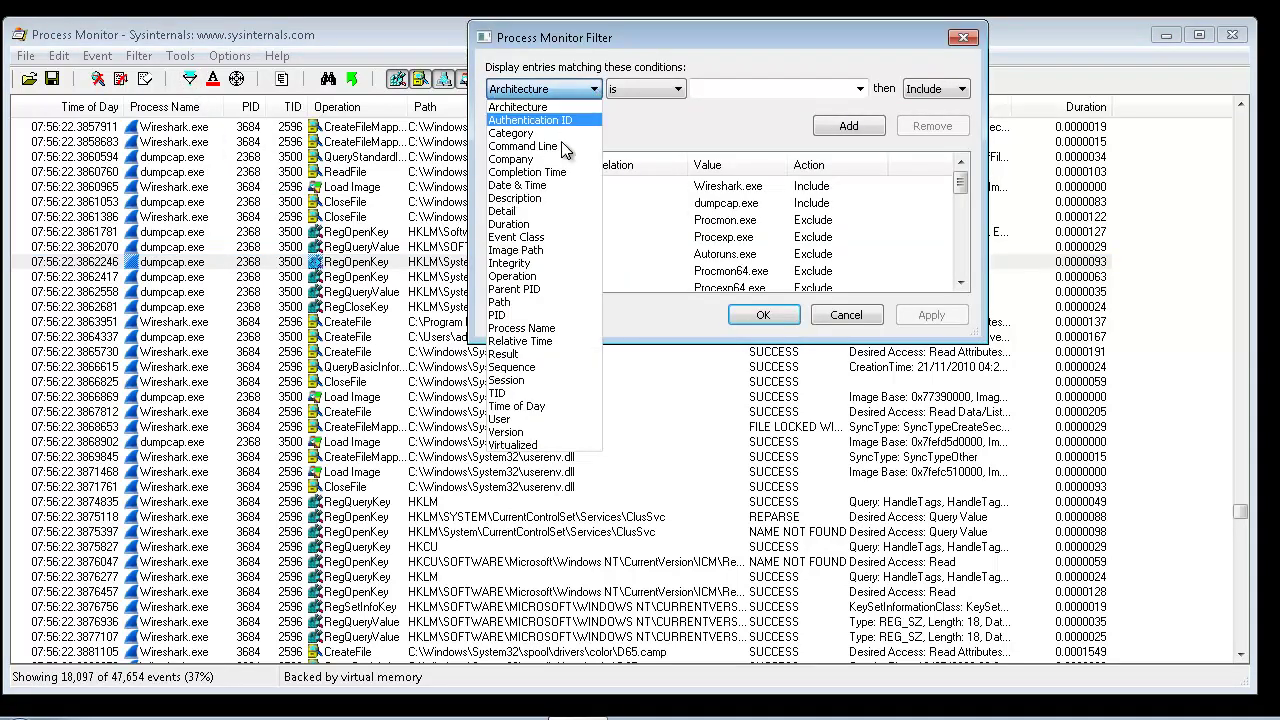
pyautogui.click(532, 276)
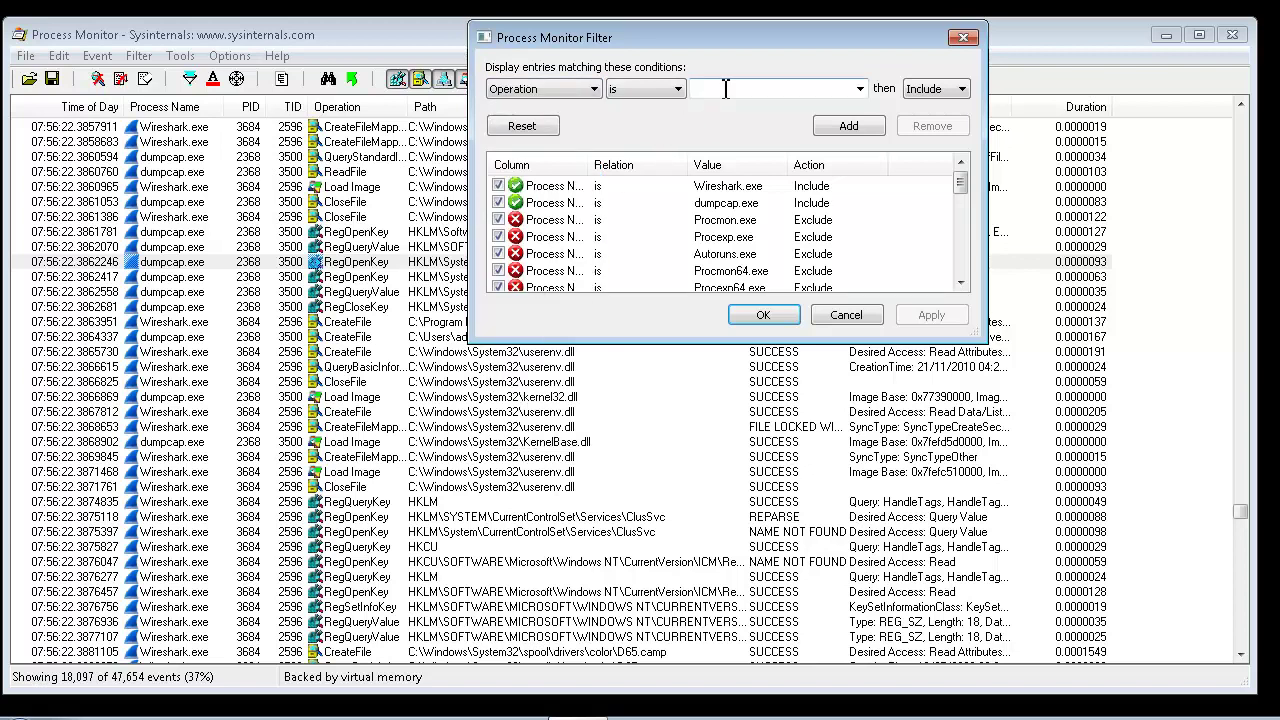
pyautogui.click(859, 88)
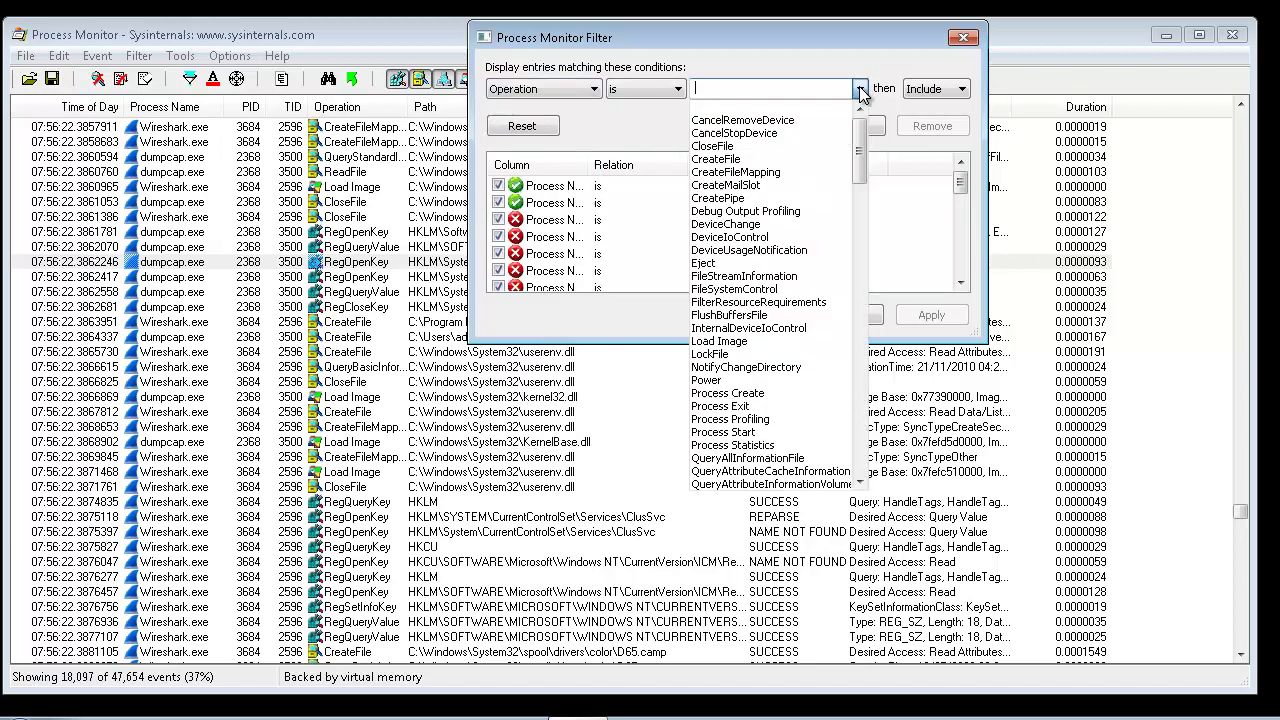
pyautogui.click(773, 160)
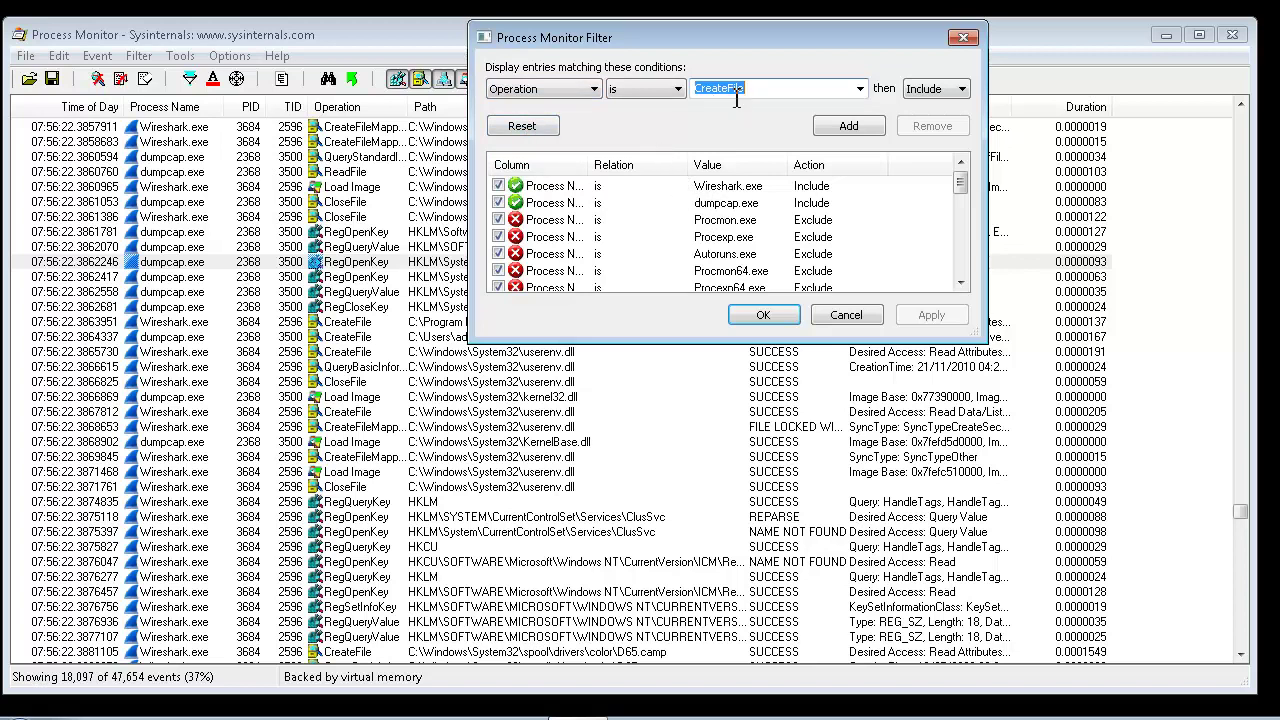
pyautogui.click(775, 327)
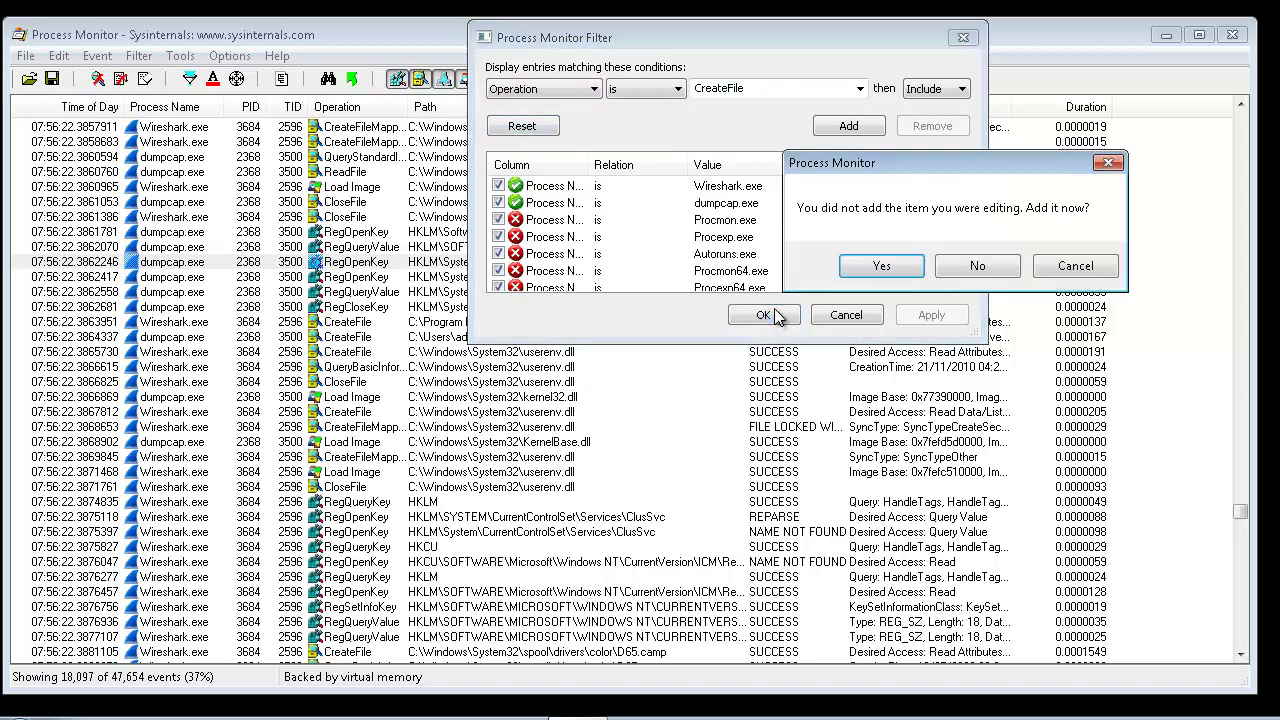
pyautogui.click(898, 273)
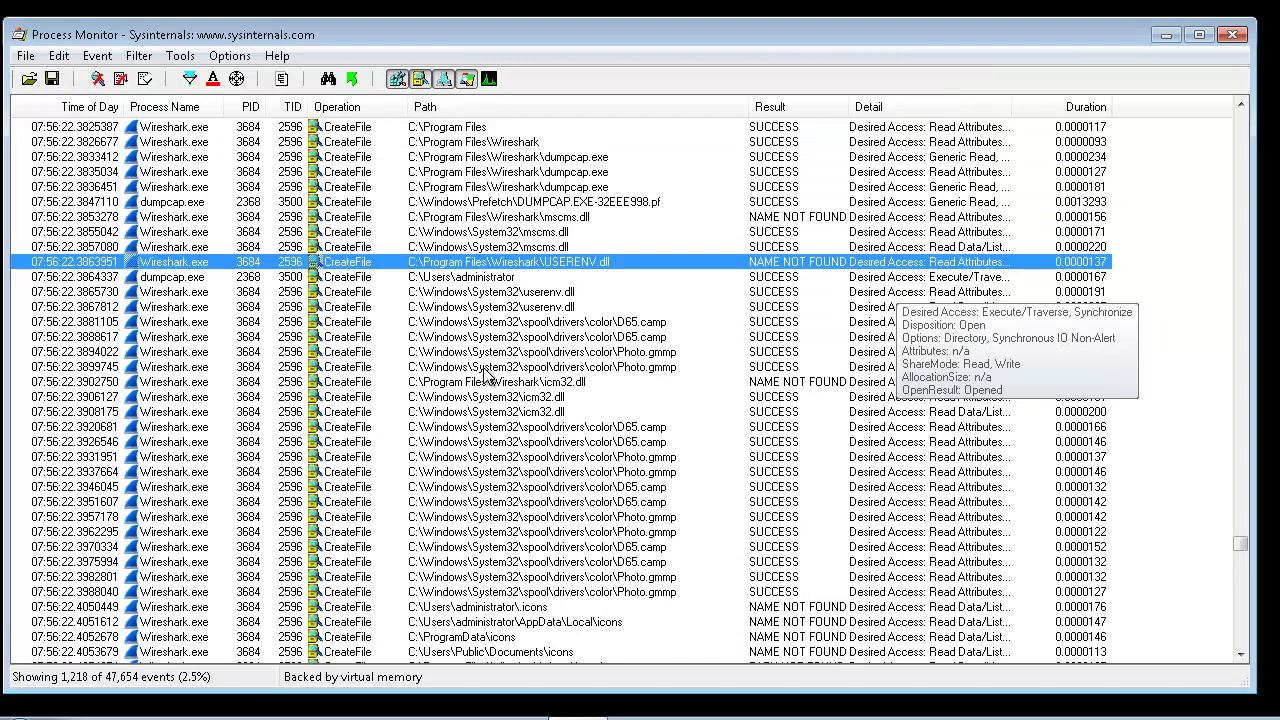
# Examine the paths and results of the CreateFile events, going back from the System32\userenv.dll entry to earlier ones
pyautogui.click(462, 292)
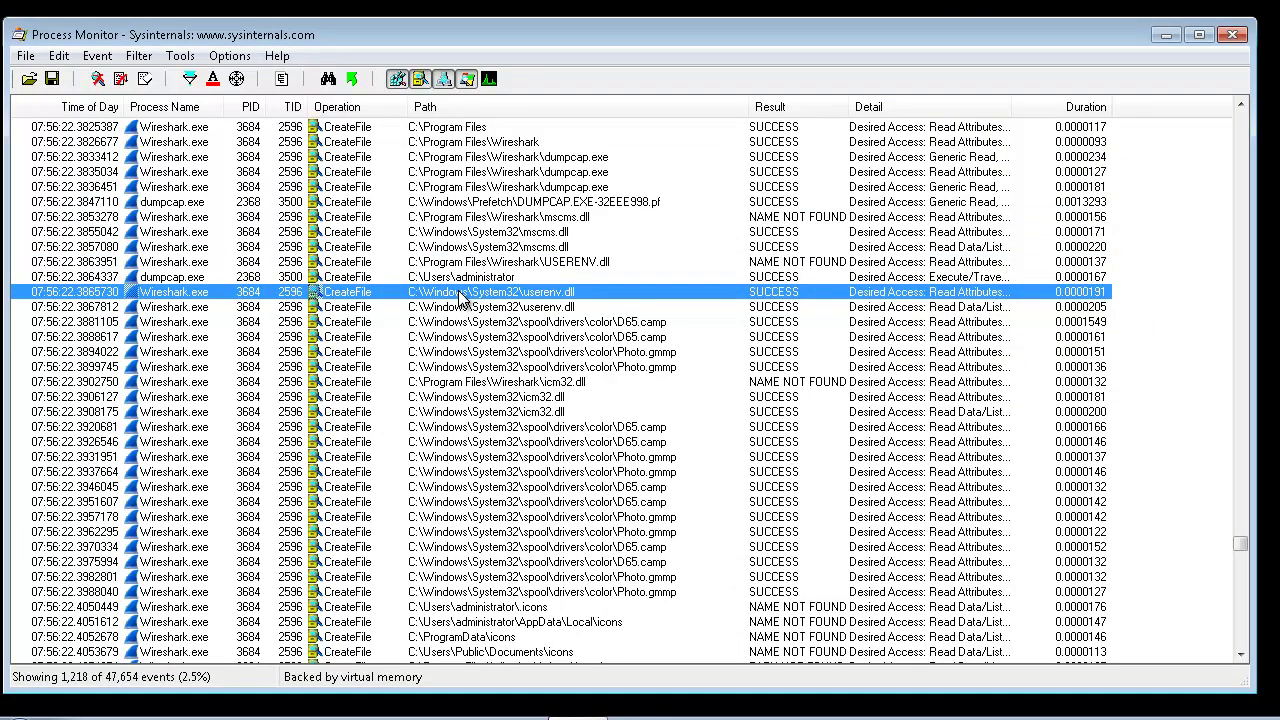
pyautogui.press('Up')
pyautogui.press('Up')
pyautogui.press('Up')
pyautogui.press('Up')
pyautogui.press('Up')
pyautogui.press('Up')
pyautogui.press('Up')
pyautogui.press('Up')
pyautogui.press('Up')
pyautogui.press('Up')
pyautogui.press('Up')
pyautogui.press('Up')
pyautogui.press('Up')
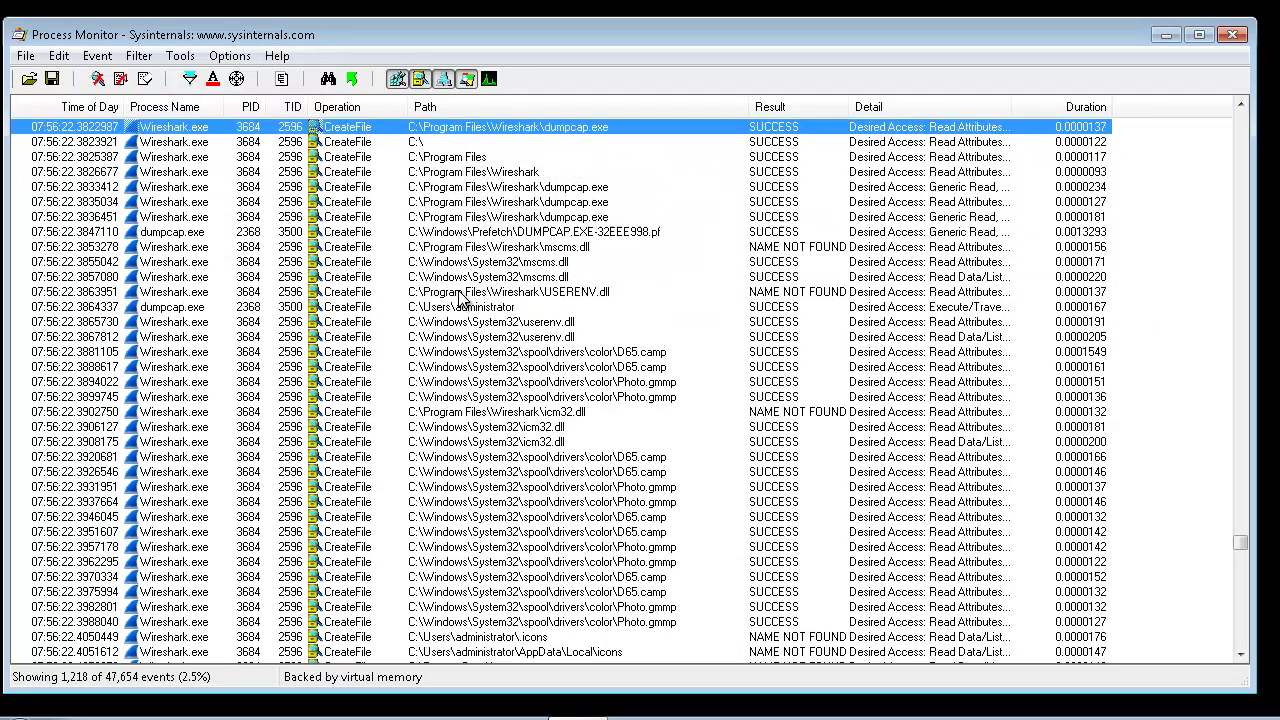
pyautogui.press('Up')
pyautogui.press('Up')
pyautogui.press('Up')
pyautogui.press('Up')
pyautogui.press('Up')
pyautogui.press('Up')
pyautogui.press('Up')
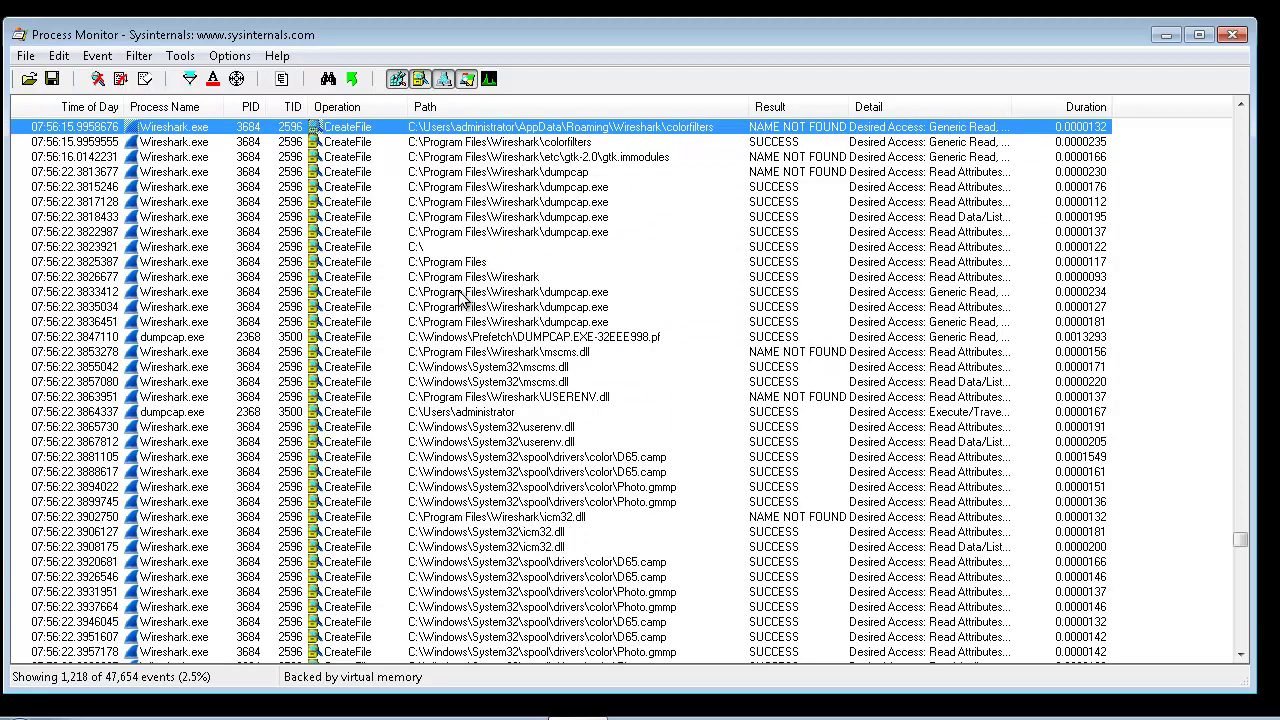